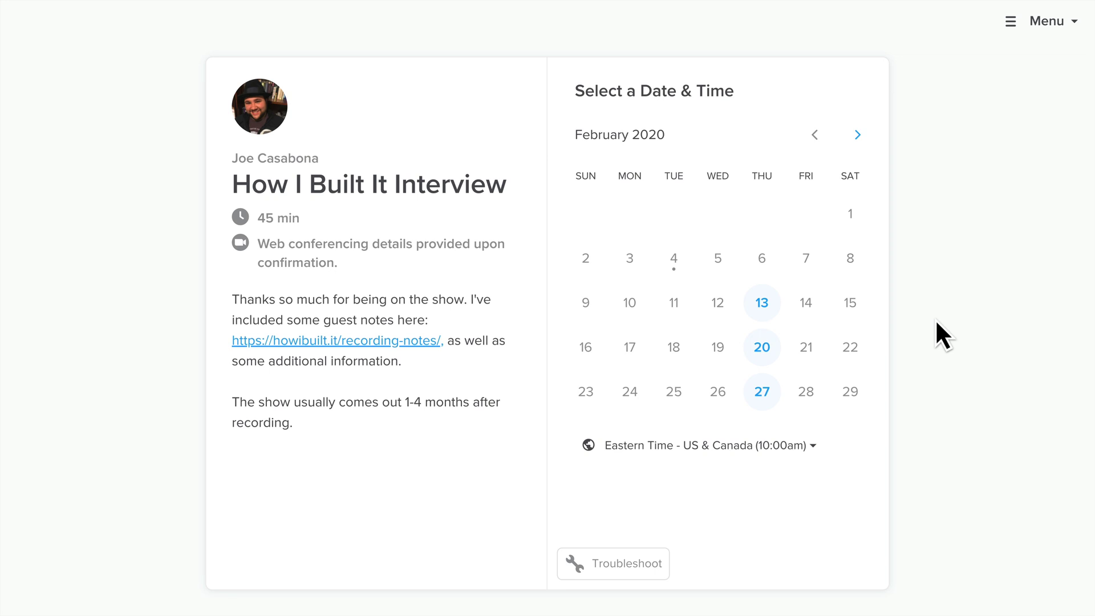
- Go back to the How I Built It Interview editor and review its name, Zoom location, description and colour
key(ctrl+w)
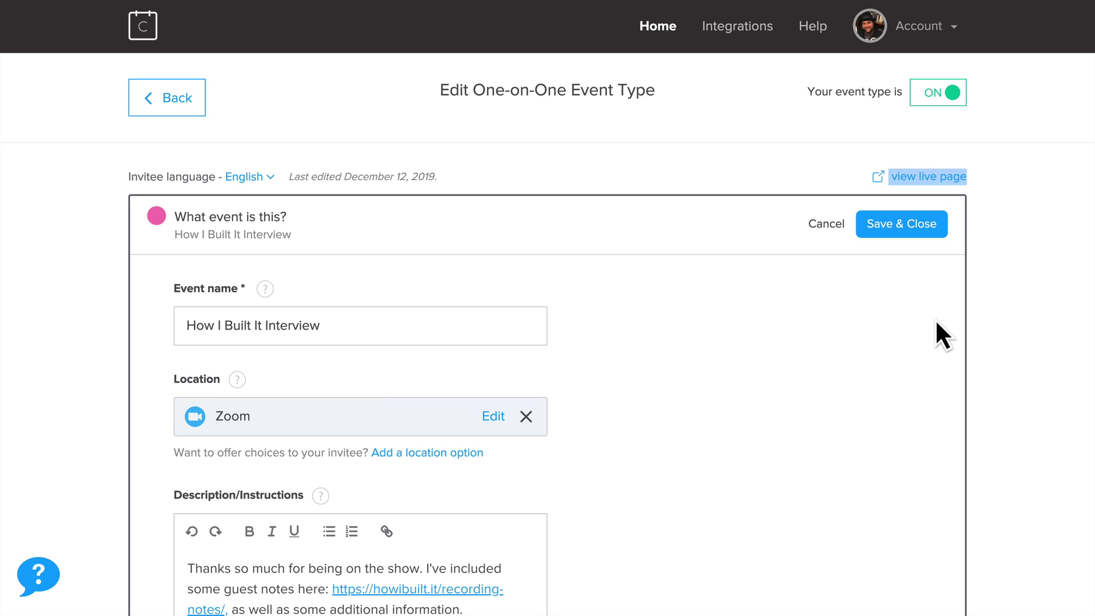
click(894, 337)
scroll(894, 336, down, 3)
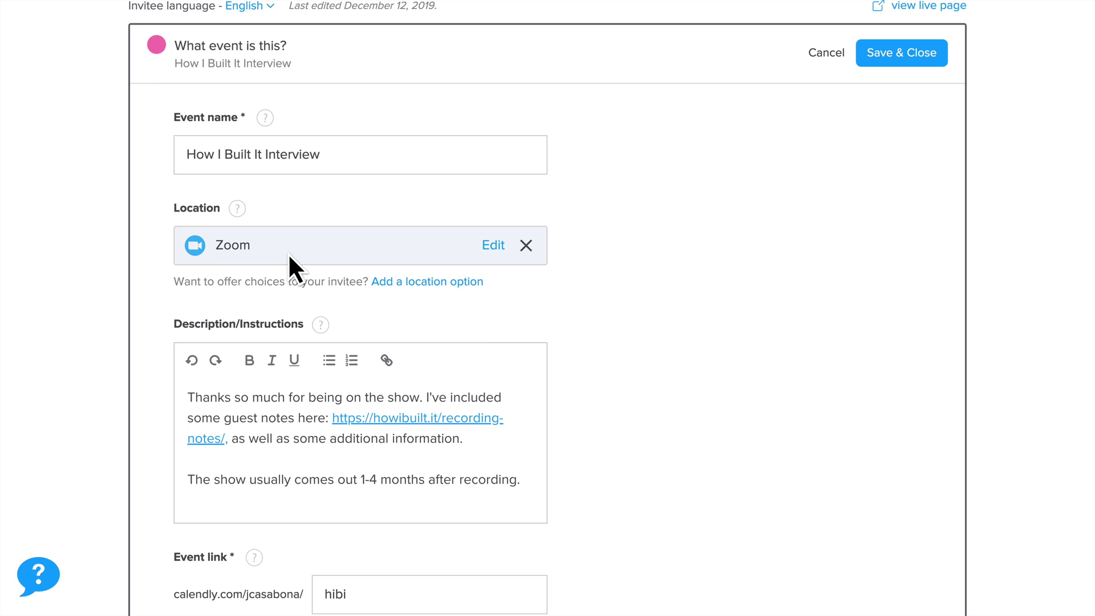
scroll(289, 252, down, 4)
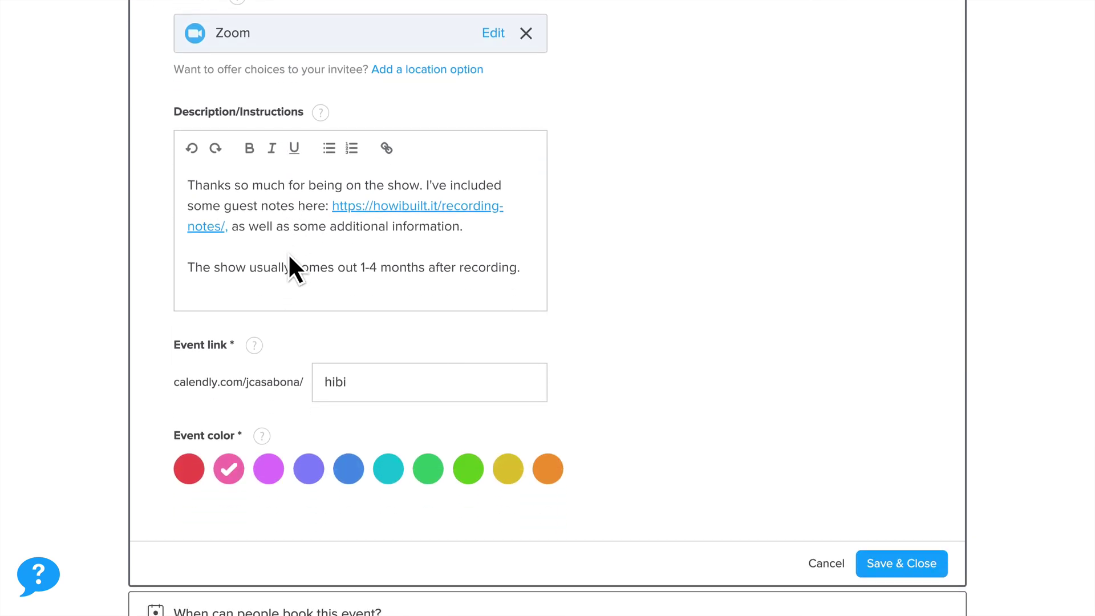
scroll(289, 253, down, 6)
scroll(290, 308, down, 1)
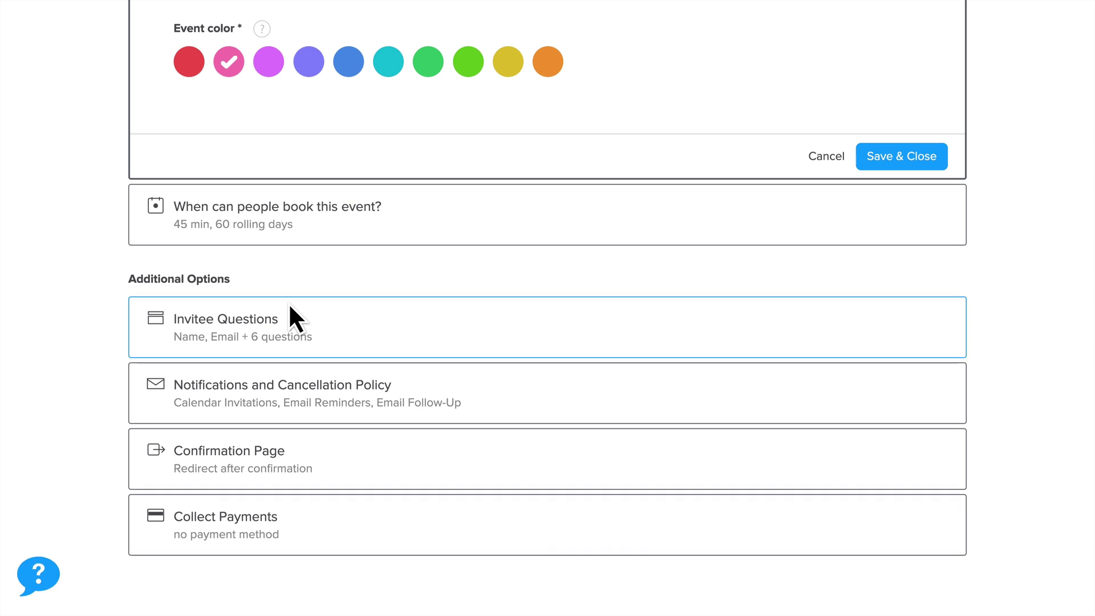
- Expand the booking-time settings and check the 45-minute duration, 60 rolling days and Thursday 9:15a–6:00p hours
click(322, 226)
scroll(426, 224, down, 2)
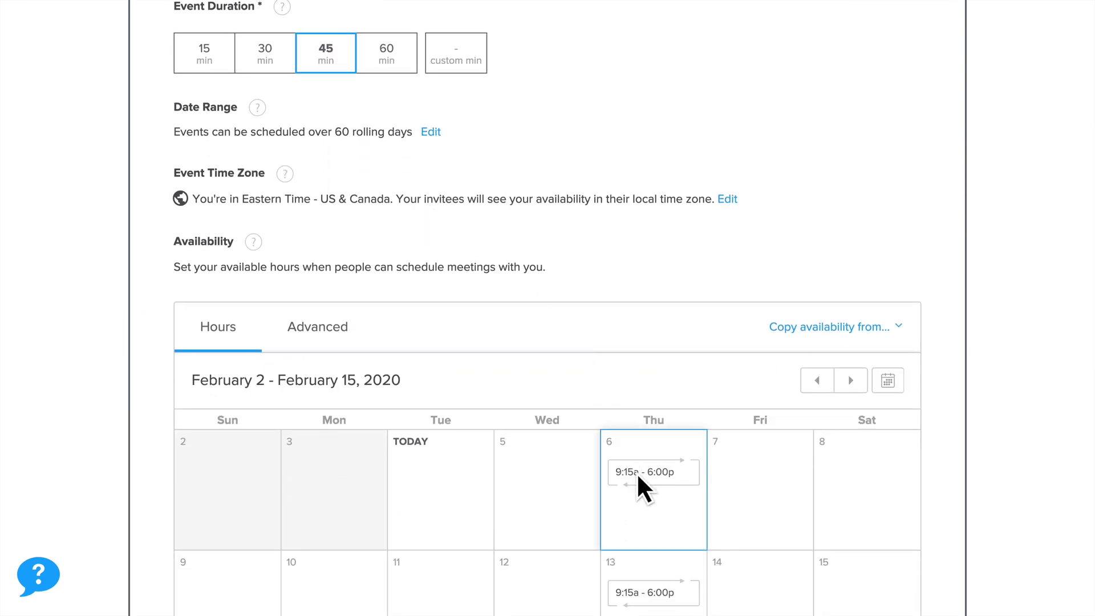
scroll(637, 472, up, 1)
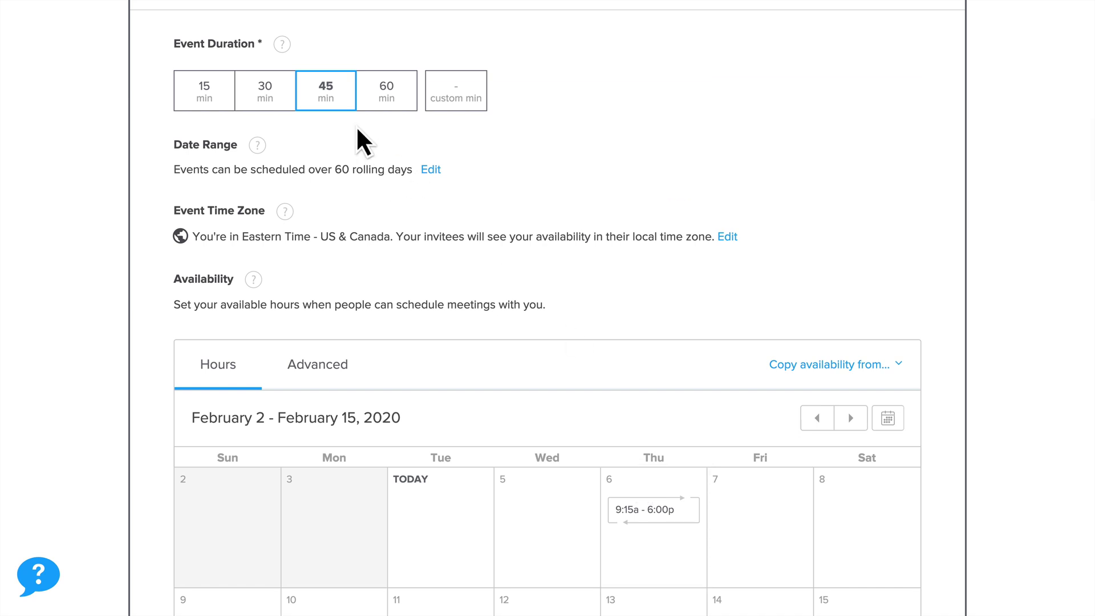
scroll(358, 130, down, 7)
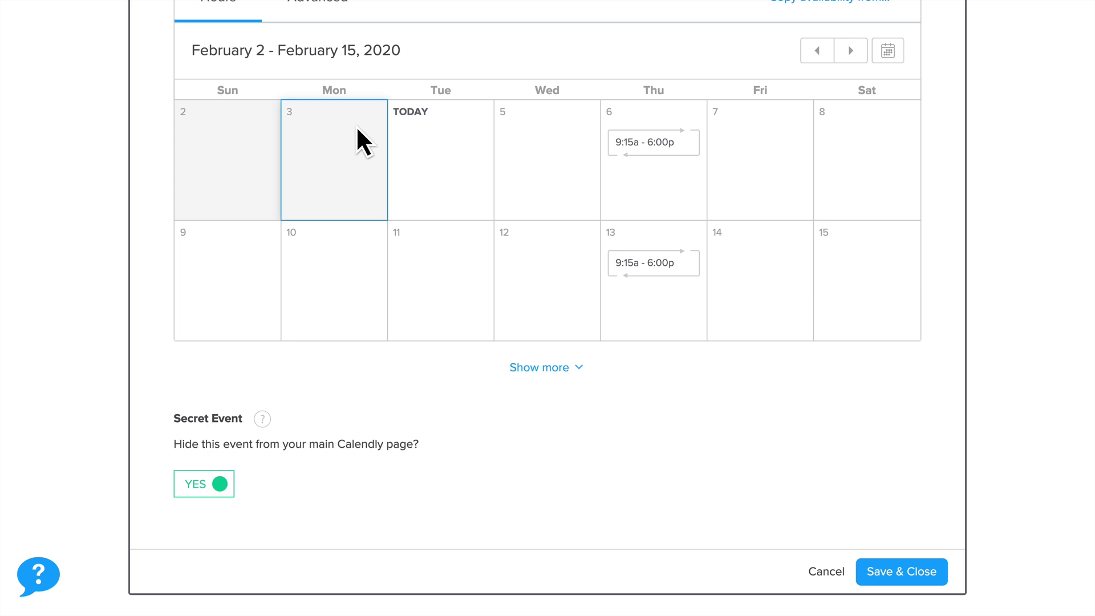
scroll(357, 129, down, 2)
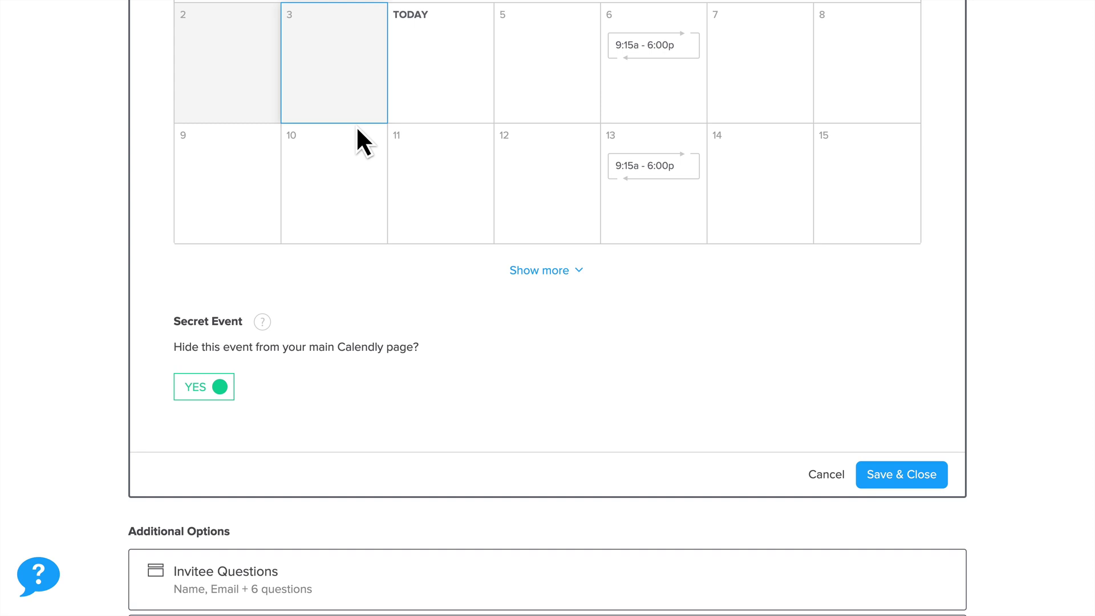
scroll(357, 129, down, 5)
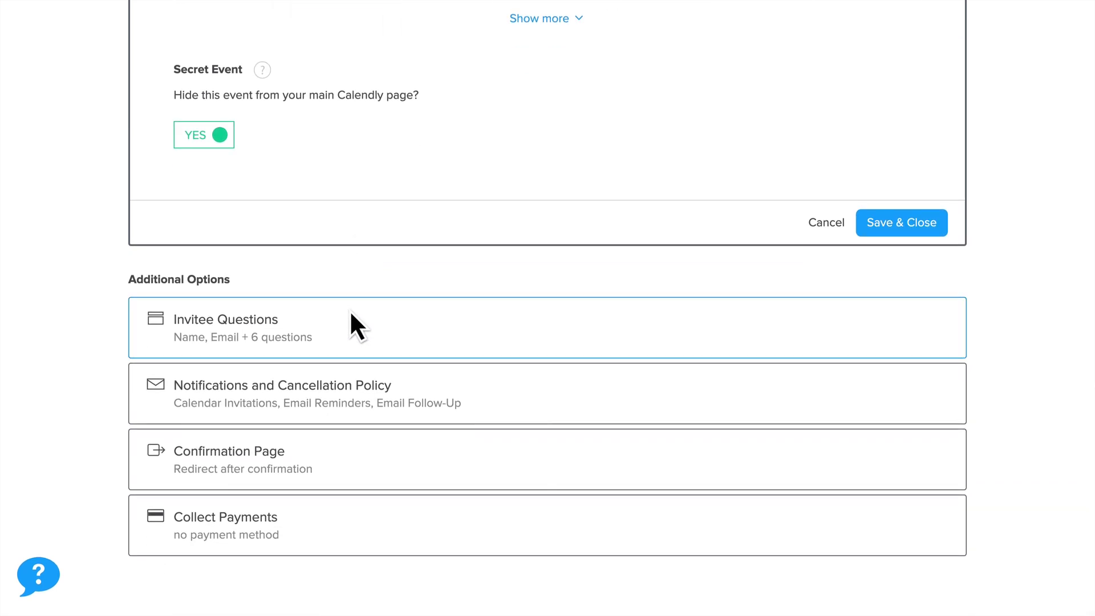
- Open Invitee Questions and review the website, social profile and required disclaimer questions
click(350, 319)
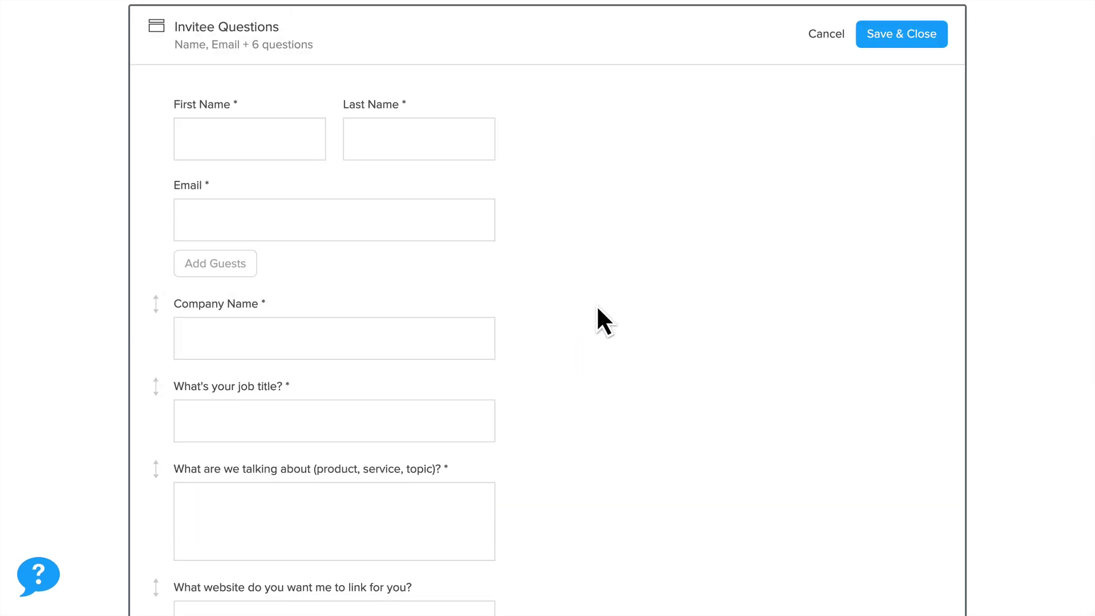
scroll(597, 308, down, 2)
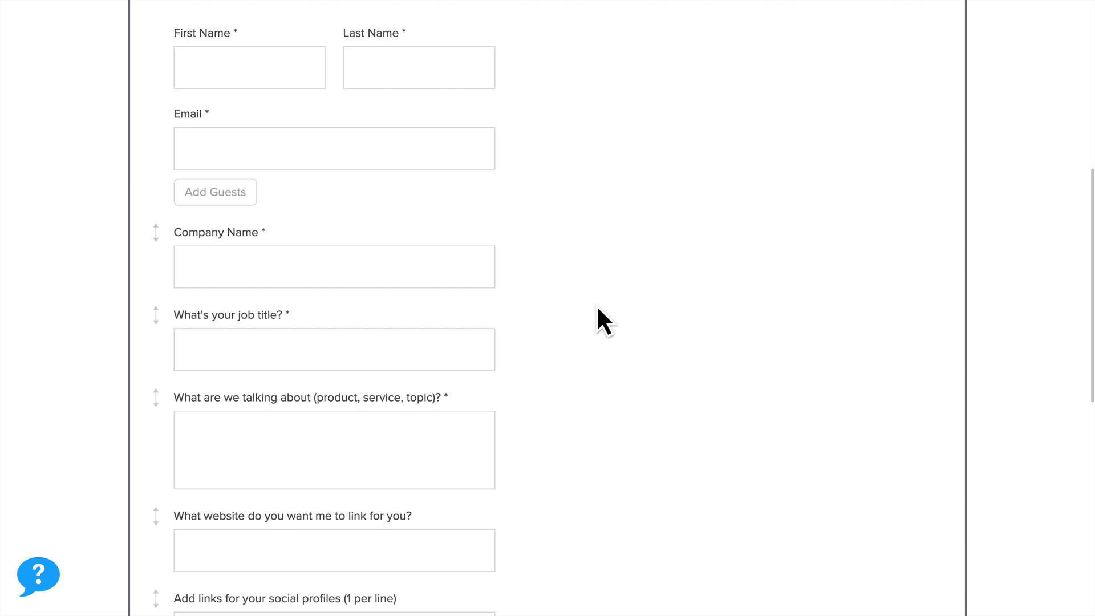
scroll(597, 306, down, 2)
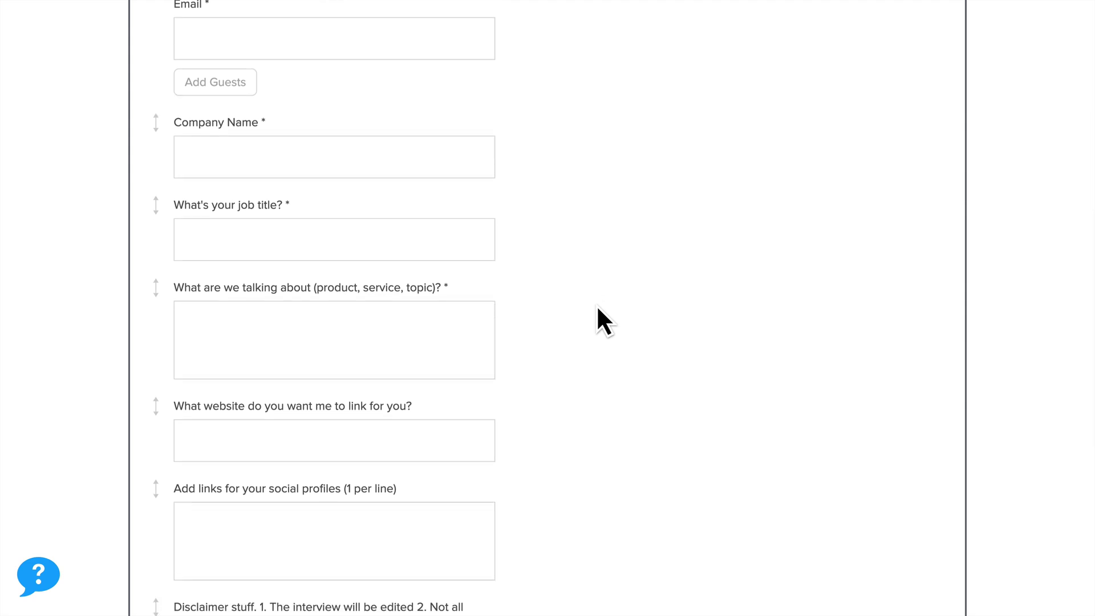
scroll(597, 308, down, 1)
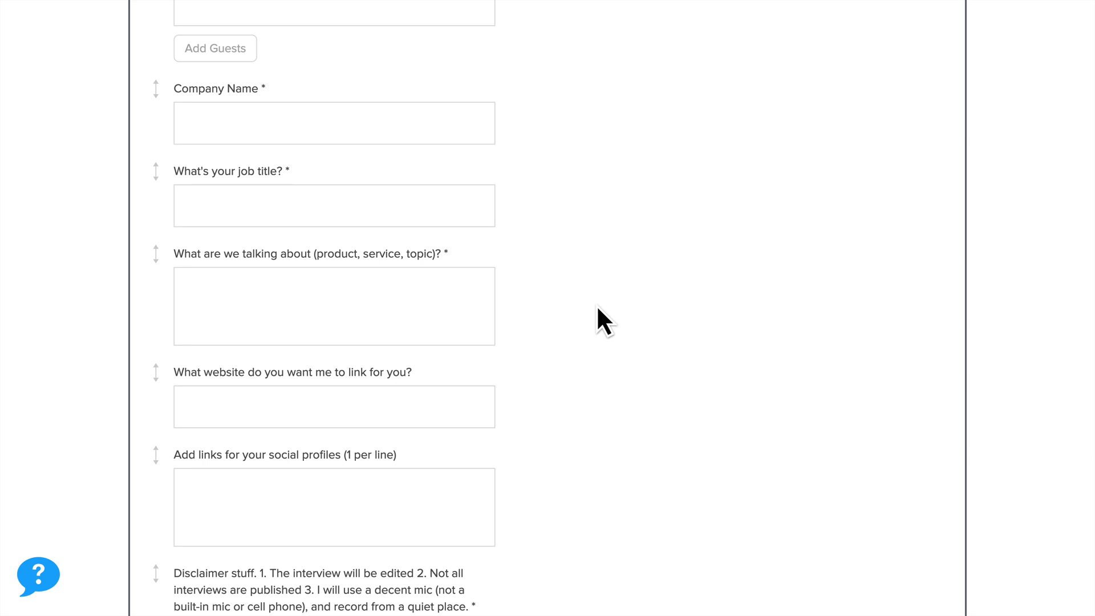
scroll(598, 307, down, 1)
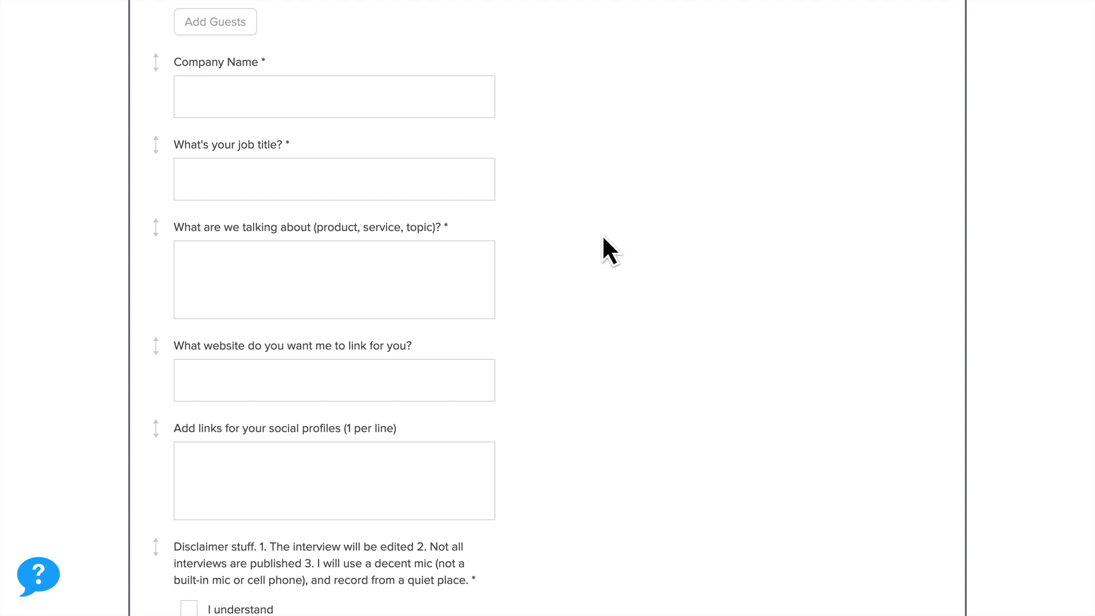
scroll(603, 236, down, 2)
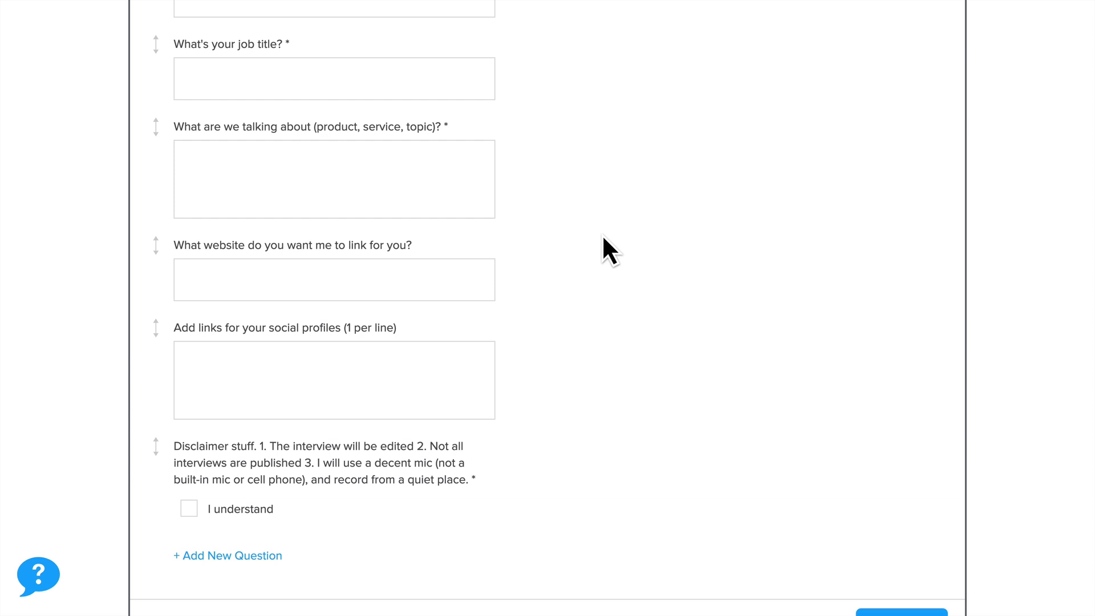
scroll(603, 236, down, 1)
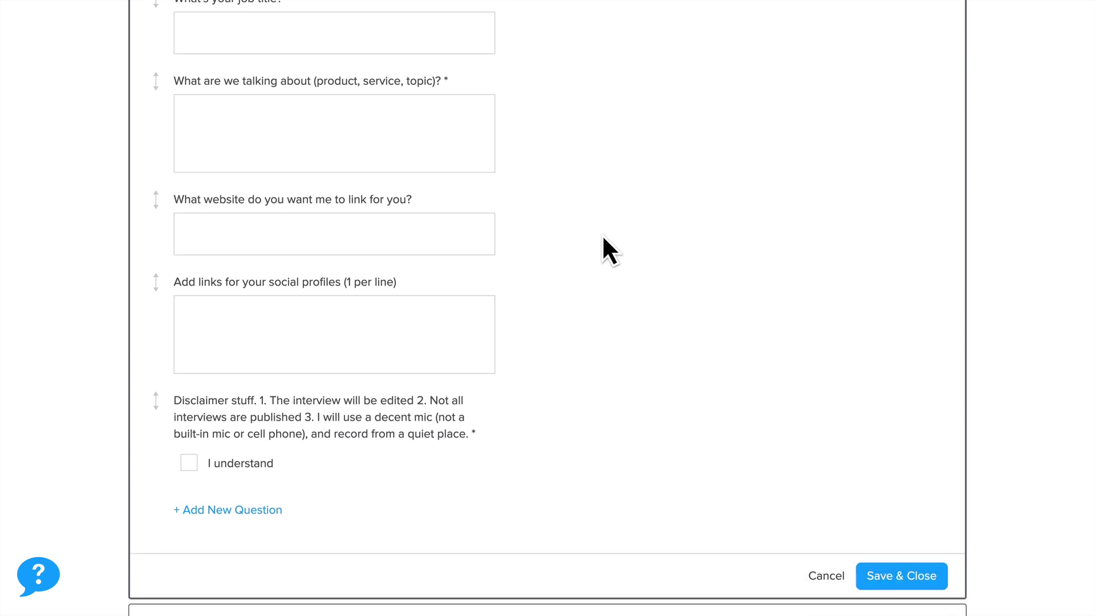
scroll(603, 236, down, 1)
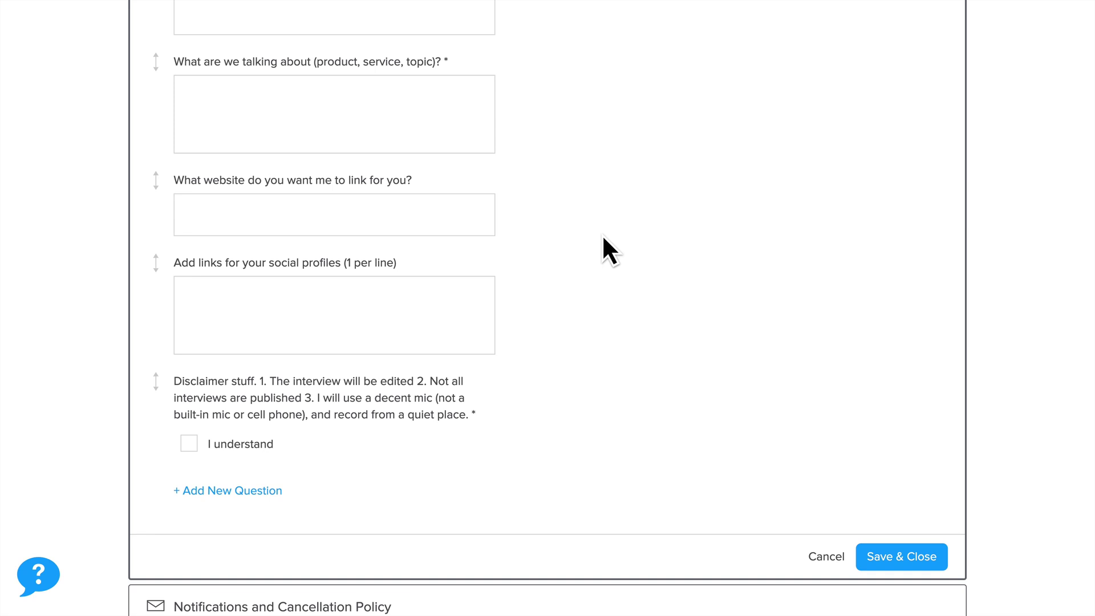
scroll(603, 237, down, 3)
scroll(604, 238, down, 4)
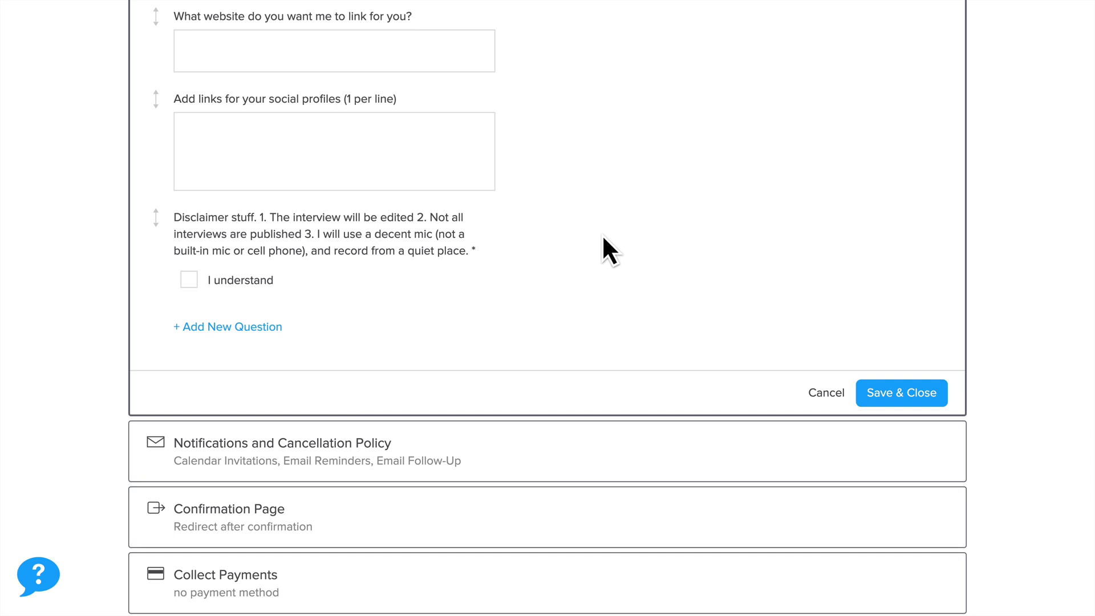
scroll(603, 239, down, 1)
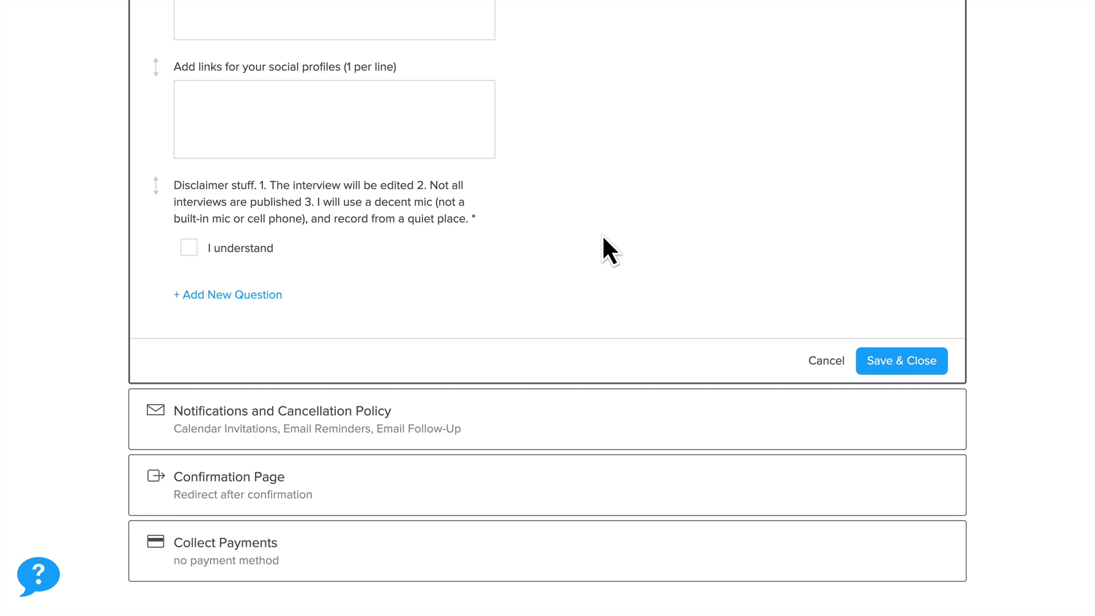
- Add the line '4. I will wear headphones.' to the disclaimer question and apply it
click(498, 192)
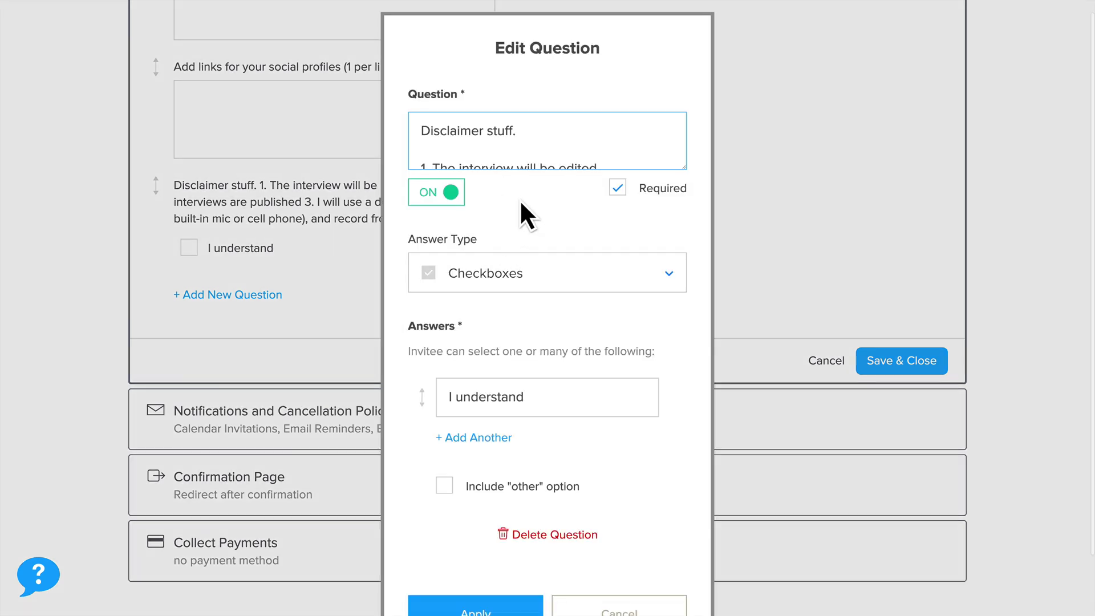
scroll(538, 163, down, 3)
click(539, 163)
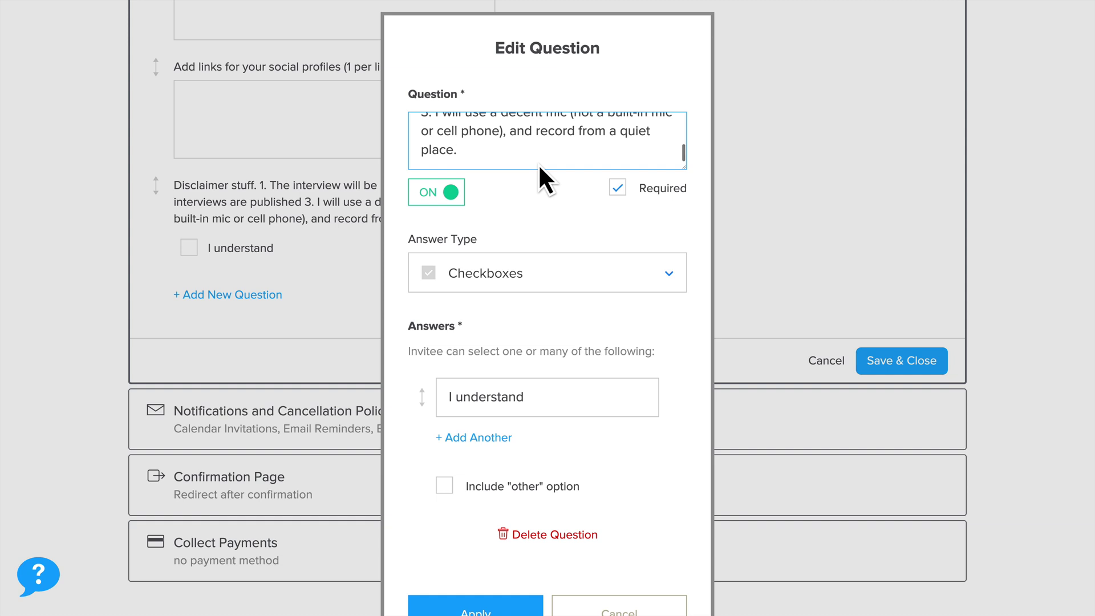
key(Return)
text(4. I wil)
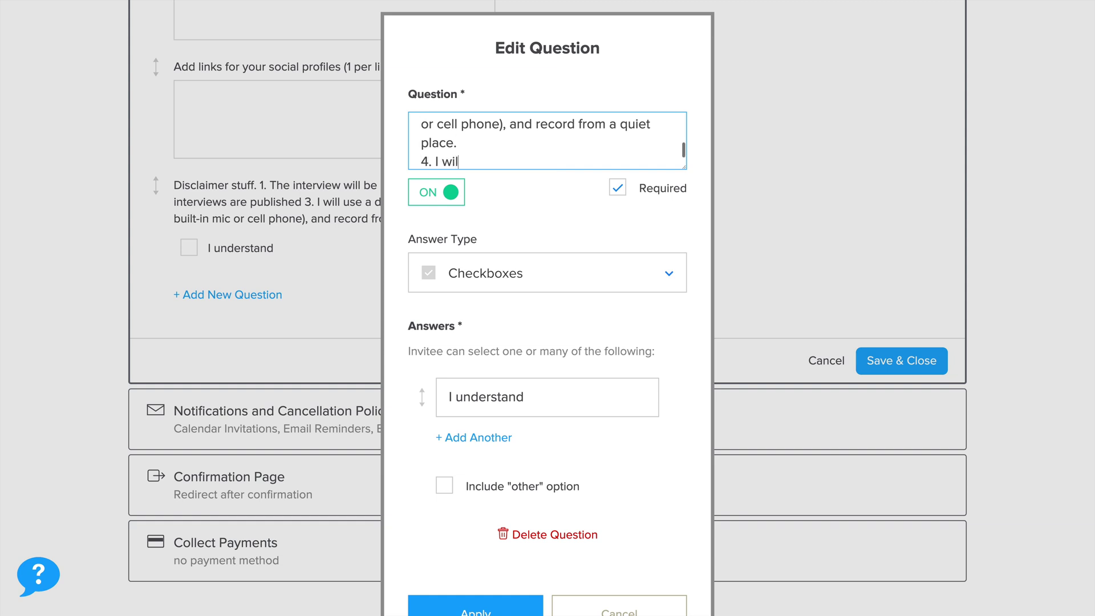
text(l wear headphones)
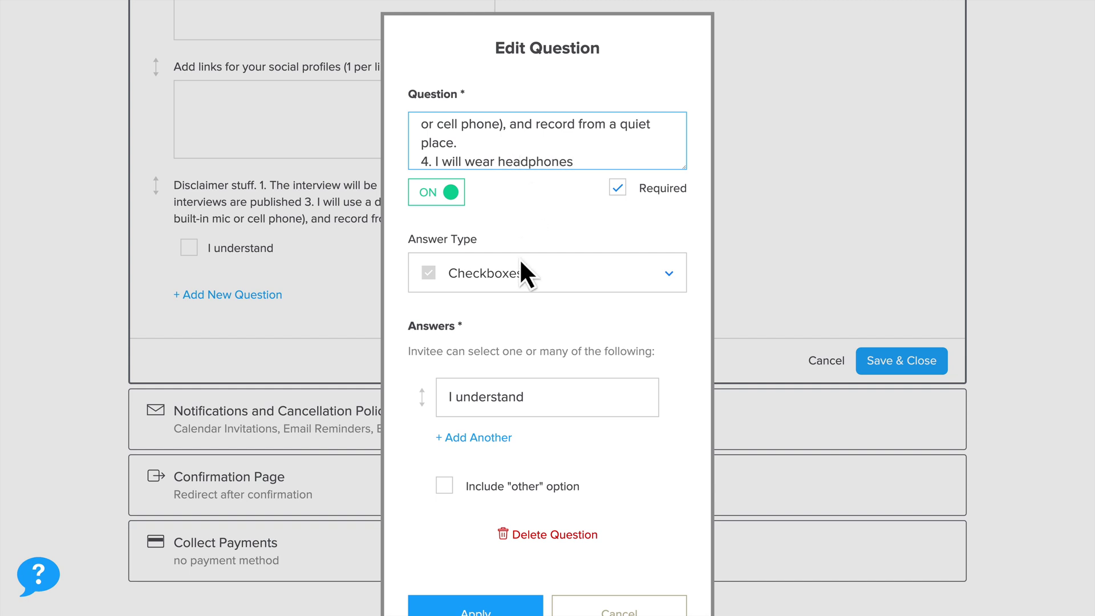
scroll(505, 392, down, 1)
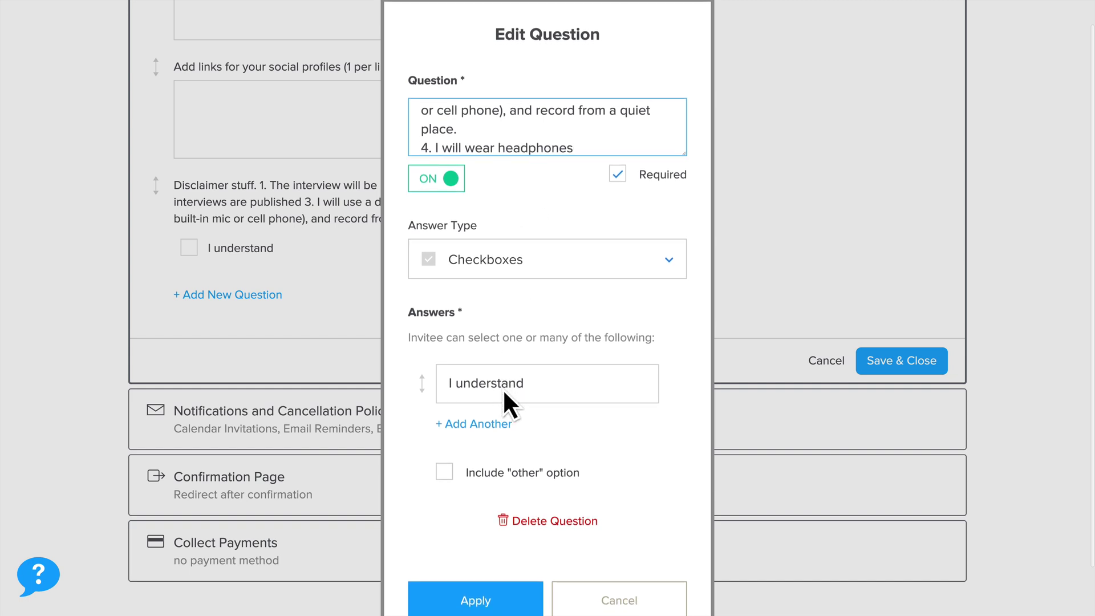
text(.)
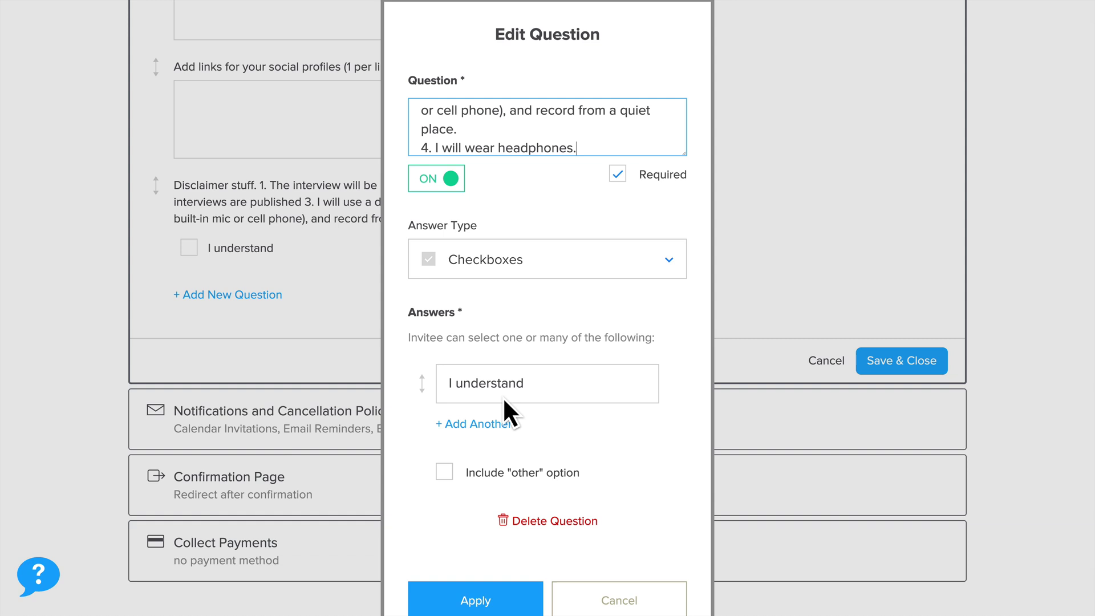
scroll(502, 396, down, 2)
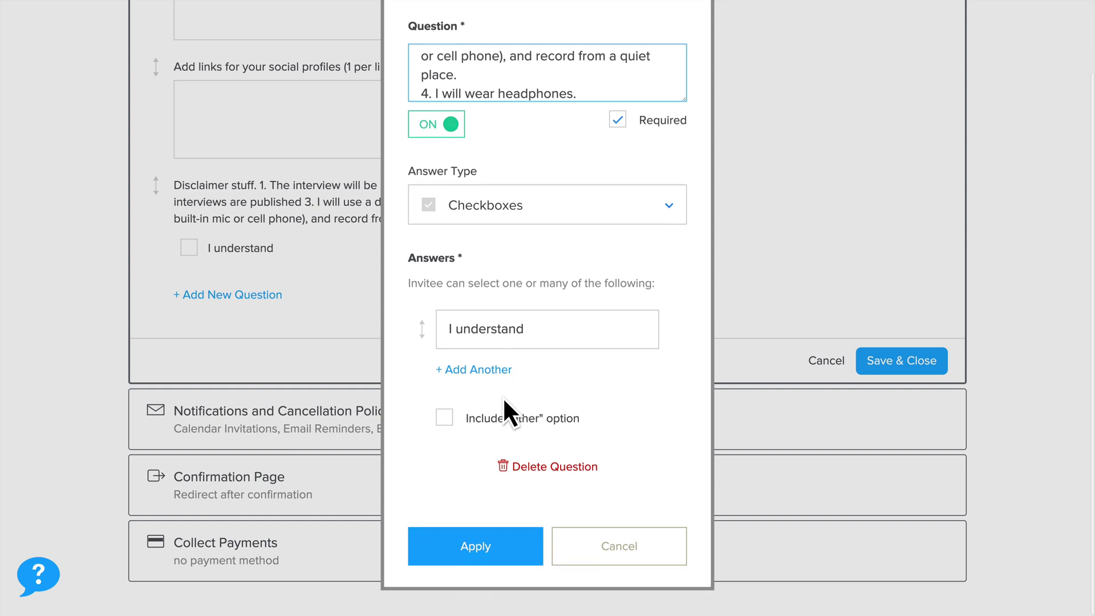
click(495, 549)
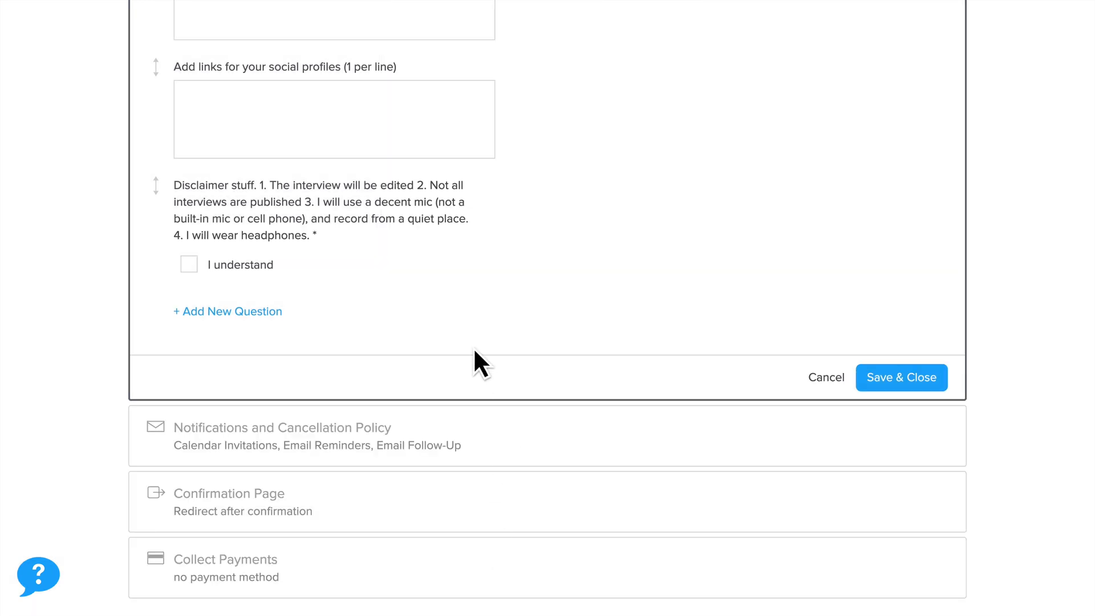
scroll(474, 350, down, 1)
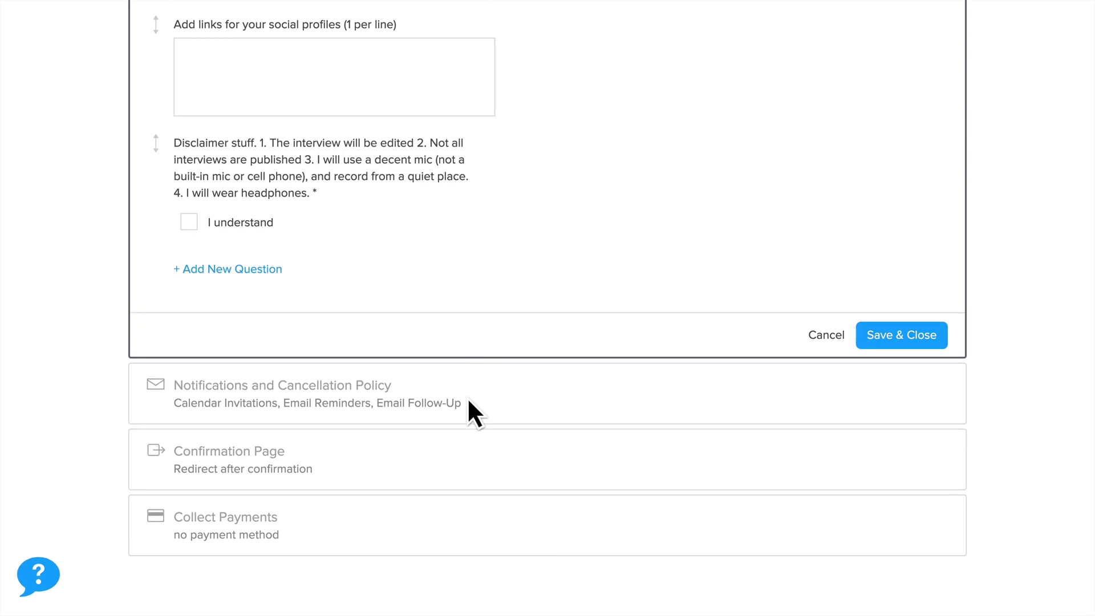
- Save the invitee questions, then review the event's calendar invitations, email reminders, follow-ups and text reminders
click(888, 340)
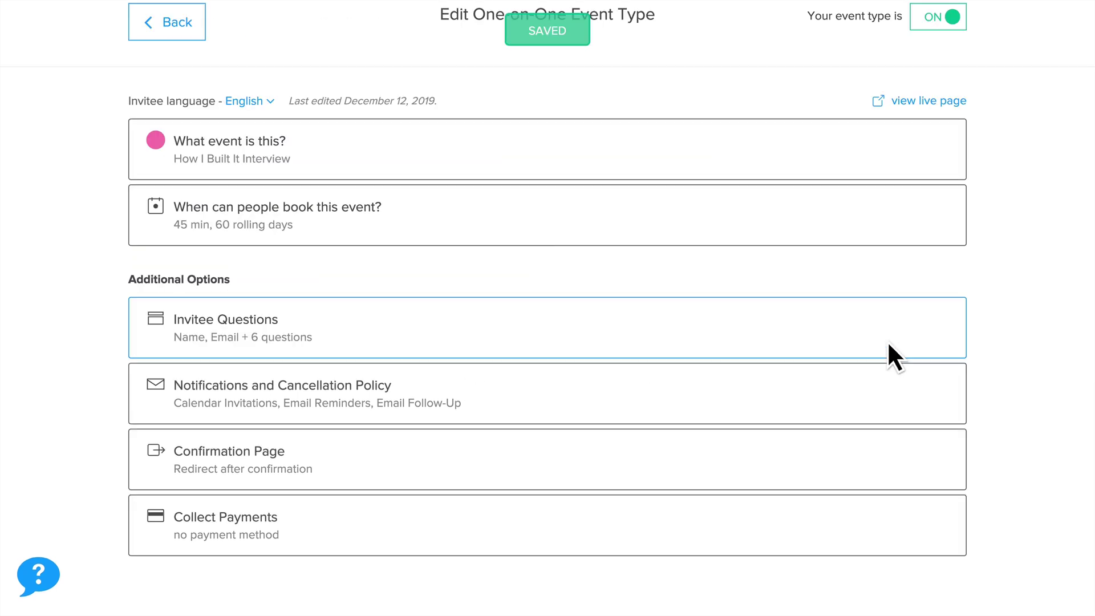
click(625, 420)
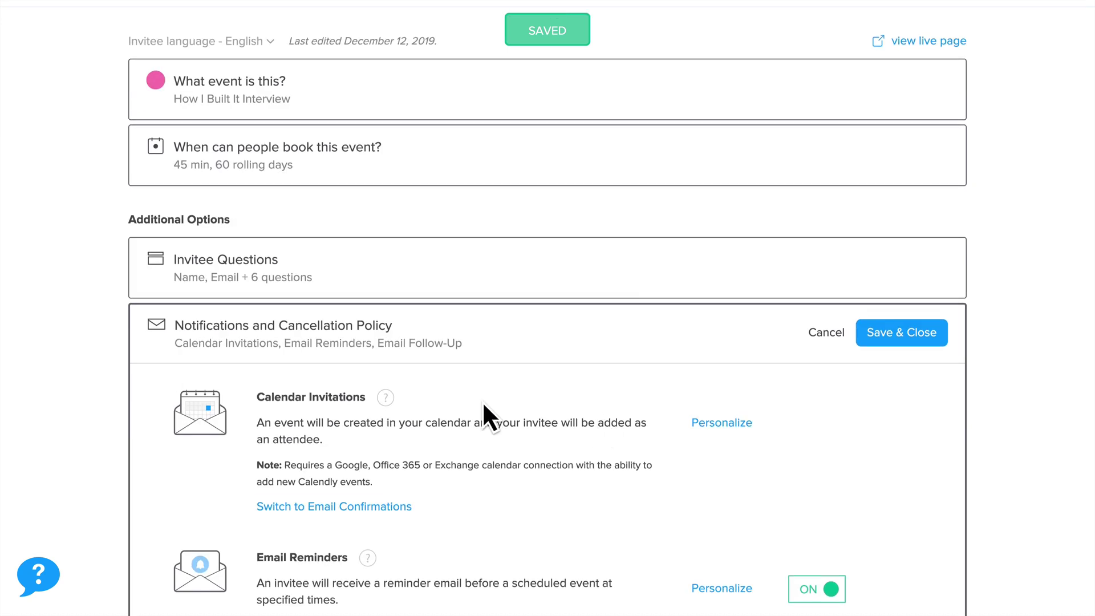
scroll(483, 404, down, 3)
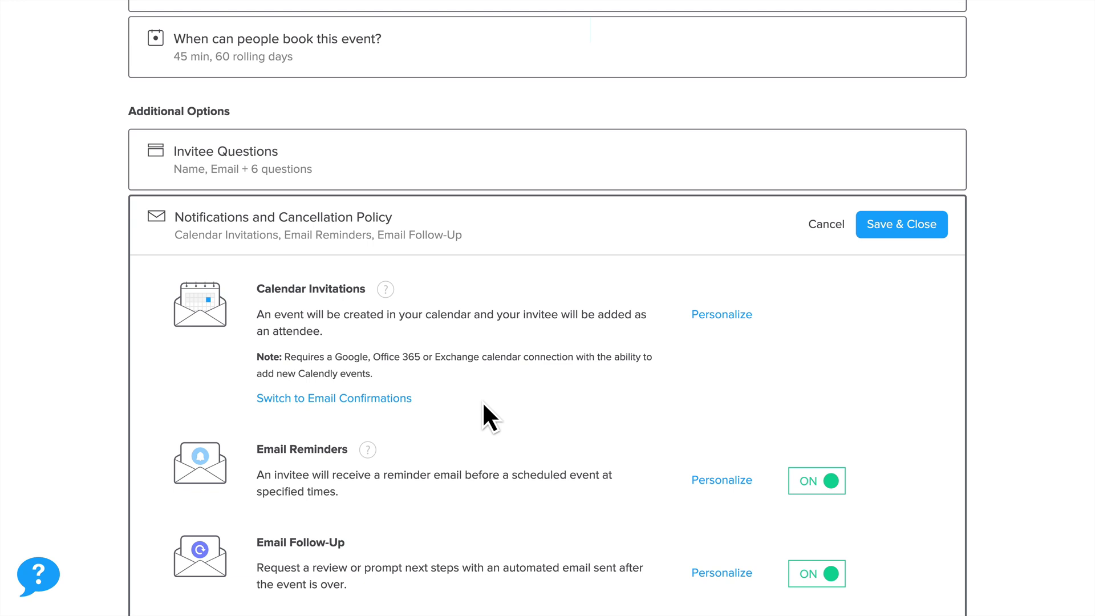
scroll(482, 404, down, 2)
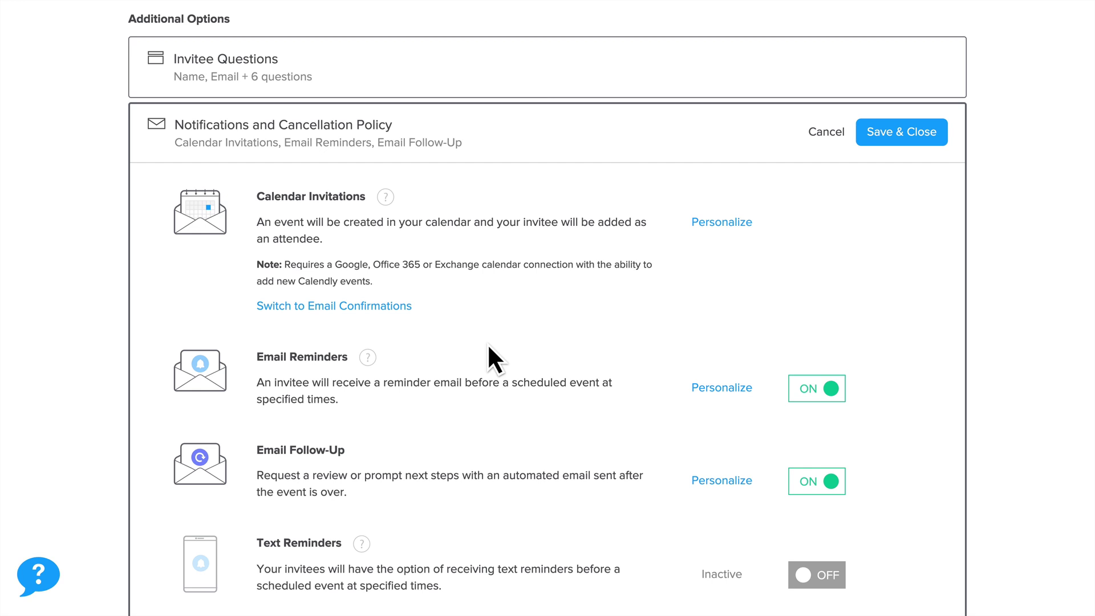
scroll(488, 346, down, 1)
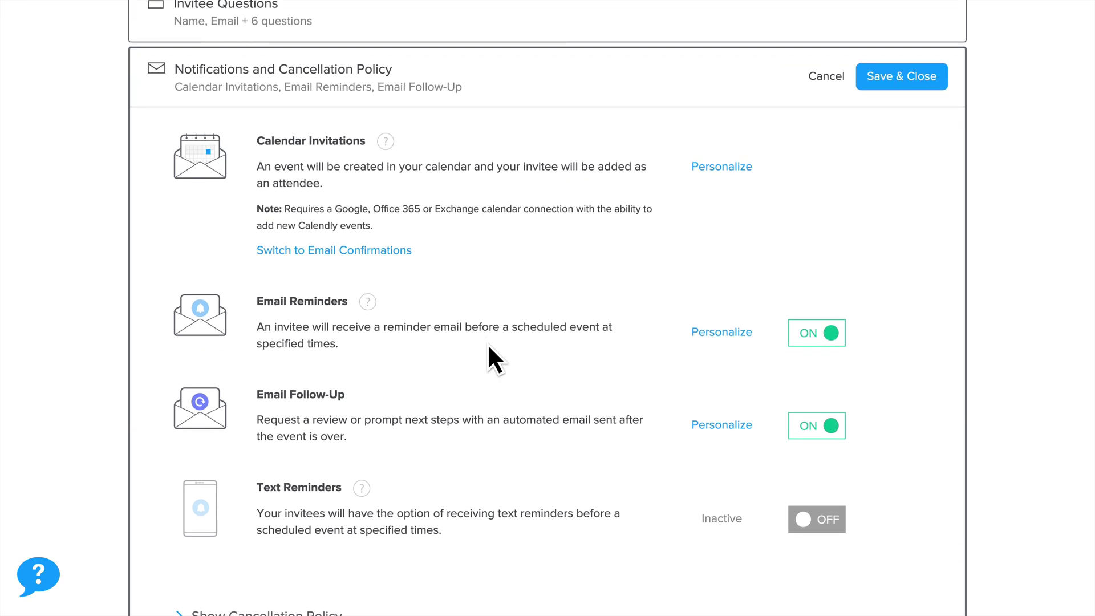
scroll(488, 345, down, 1)
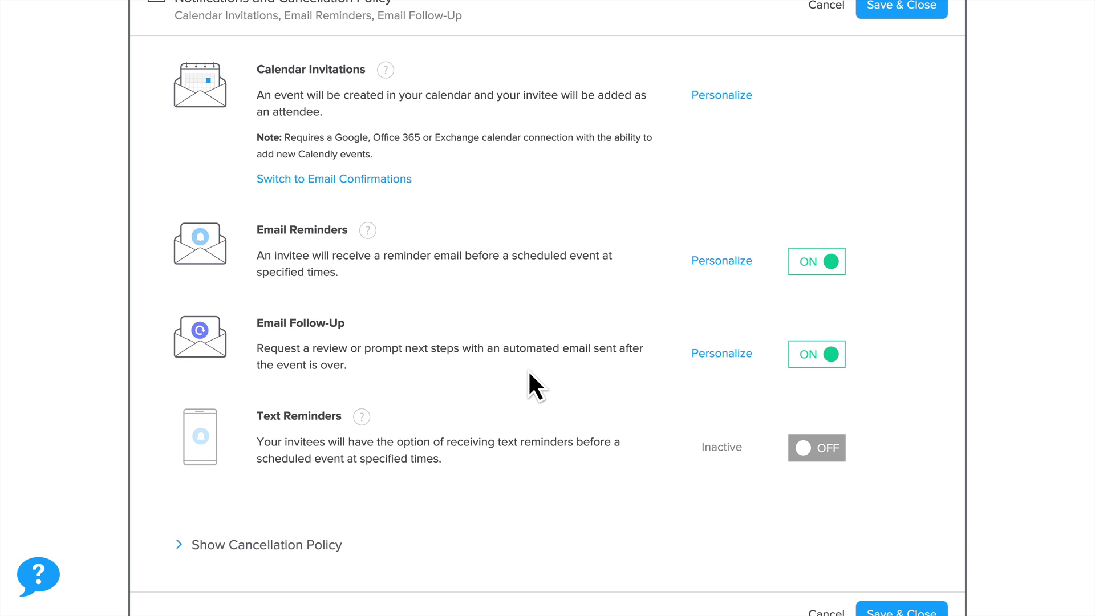
scroll(529, 373, down, 4)
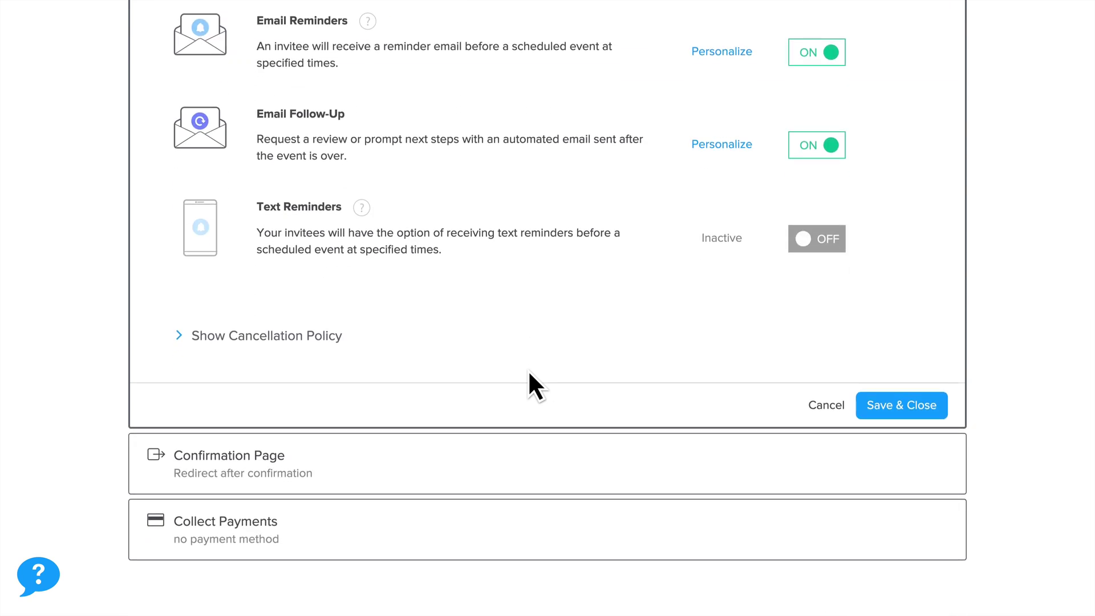
scroll(530, 375, up, 4)
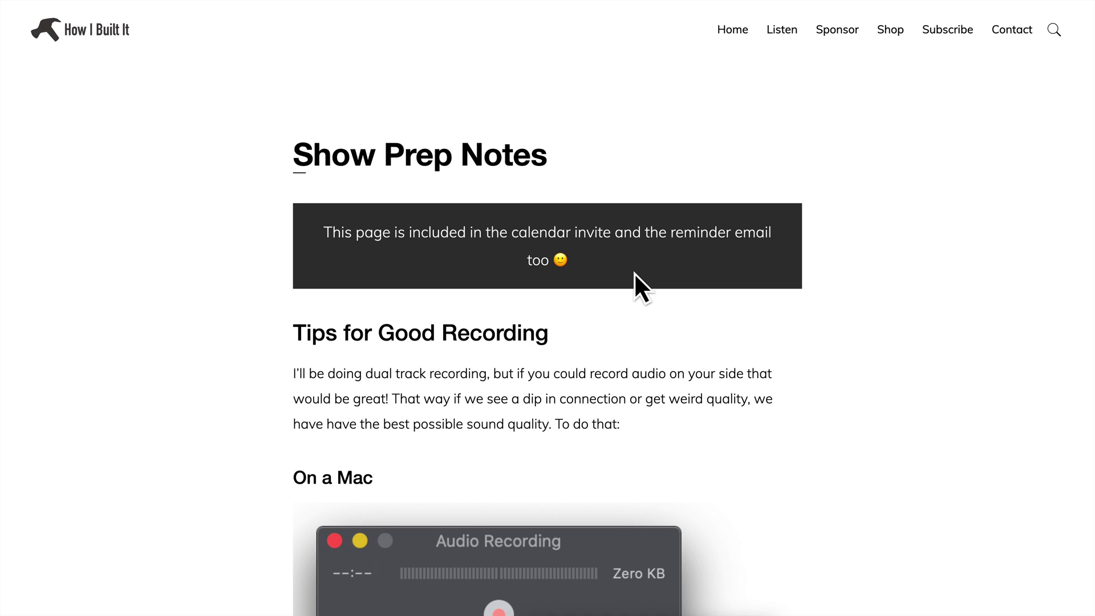
scroll(634, 272, down, 3)
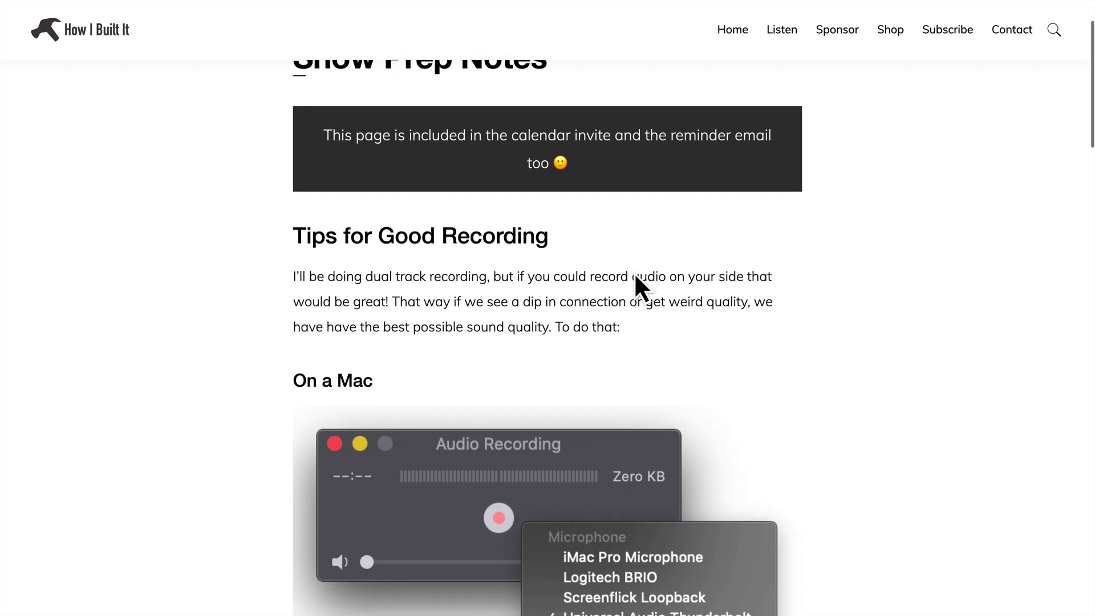
scroll(635, 275, down, 3)
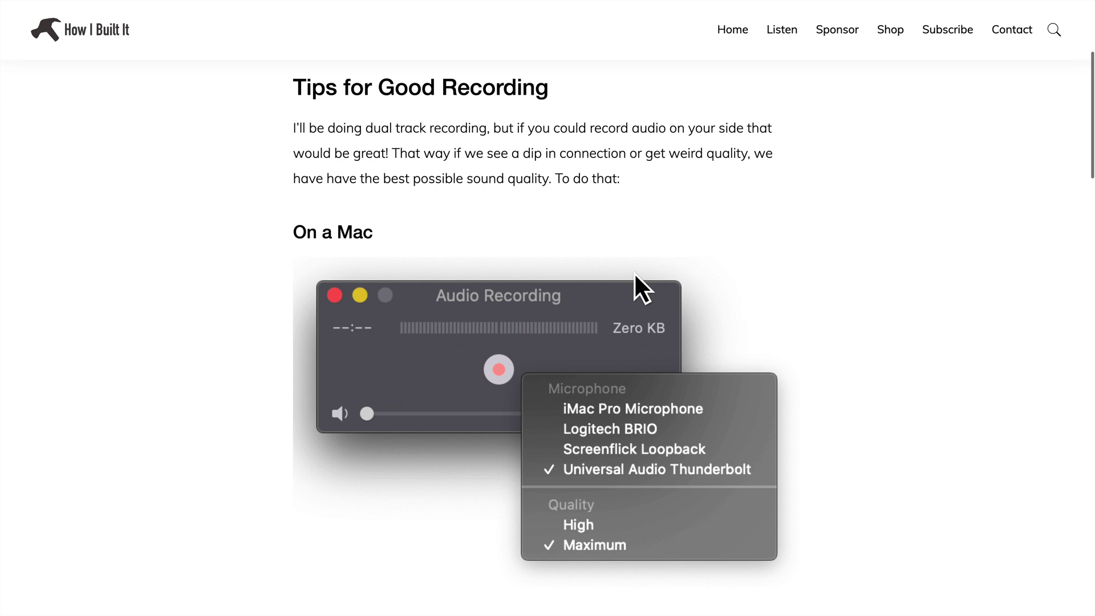
scroll(393, 366, down, 4)
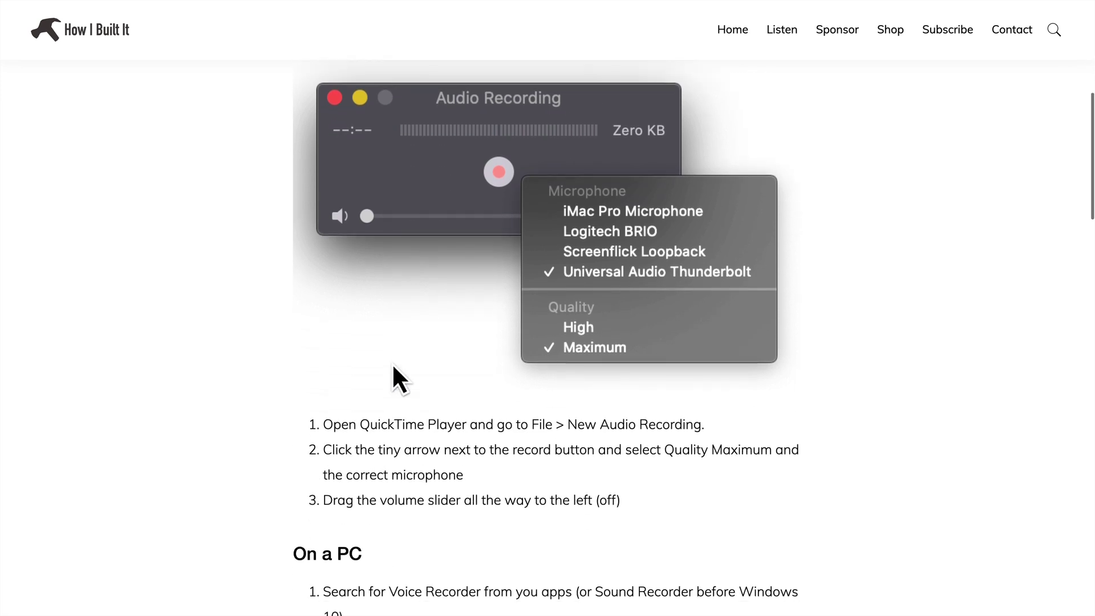
scroll(393, 366, down, 1)
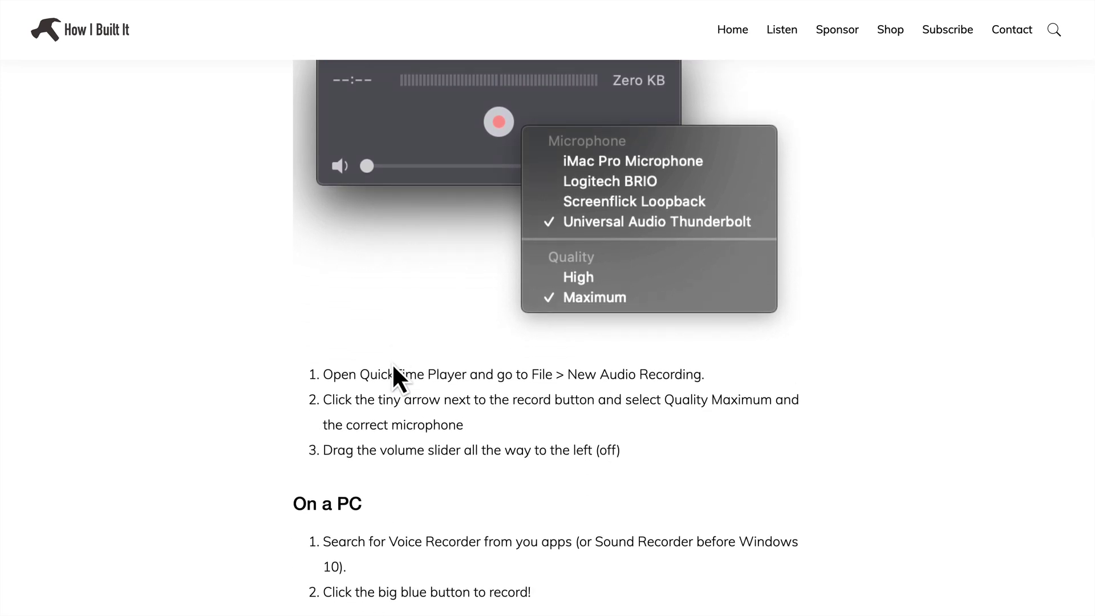
scroll(393, 366, down, 3)
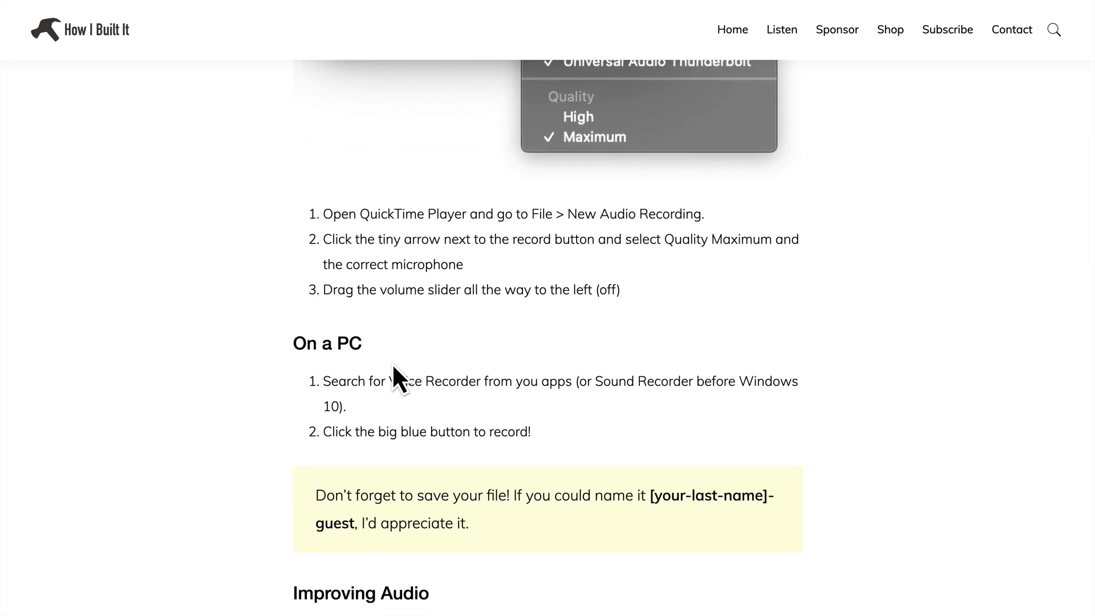
scroll(393, 366, down, 3)
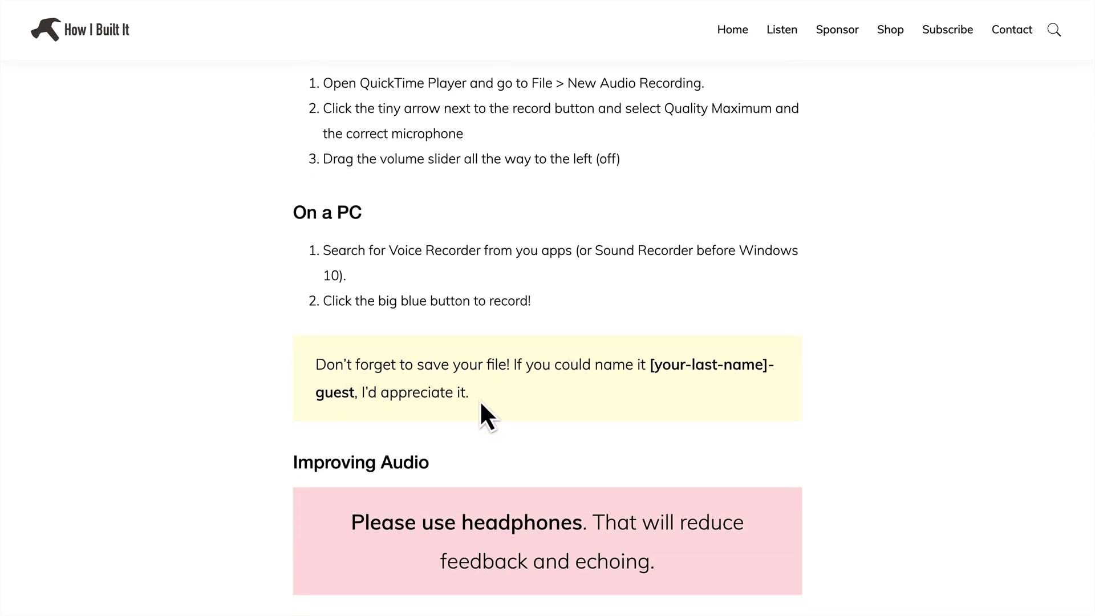
scroll(489, 407, down, 3)
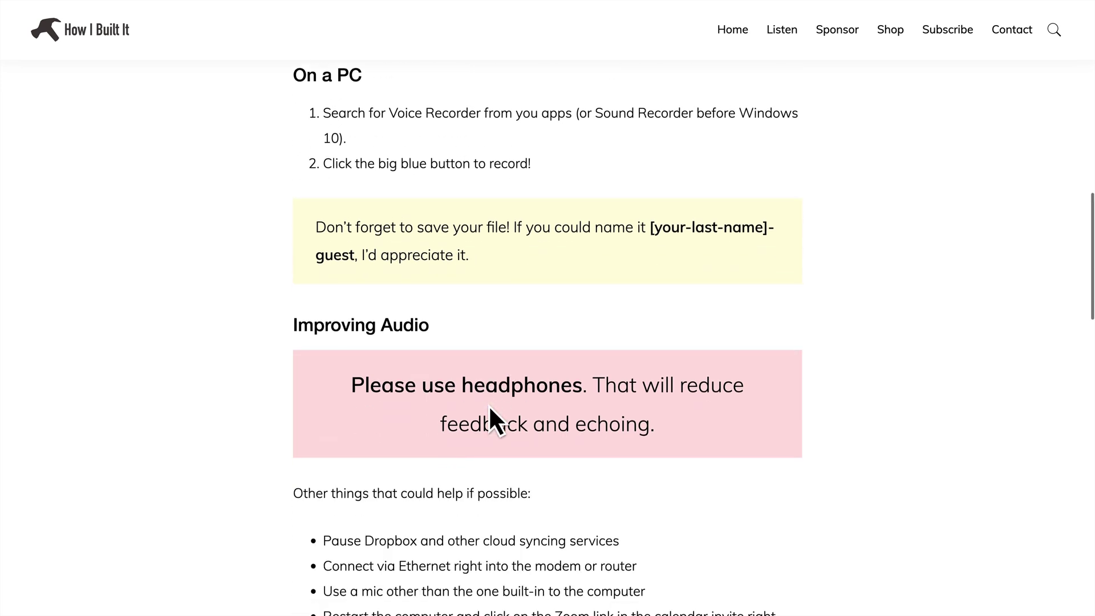
scroll(490, 407, down, 1)
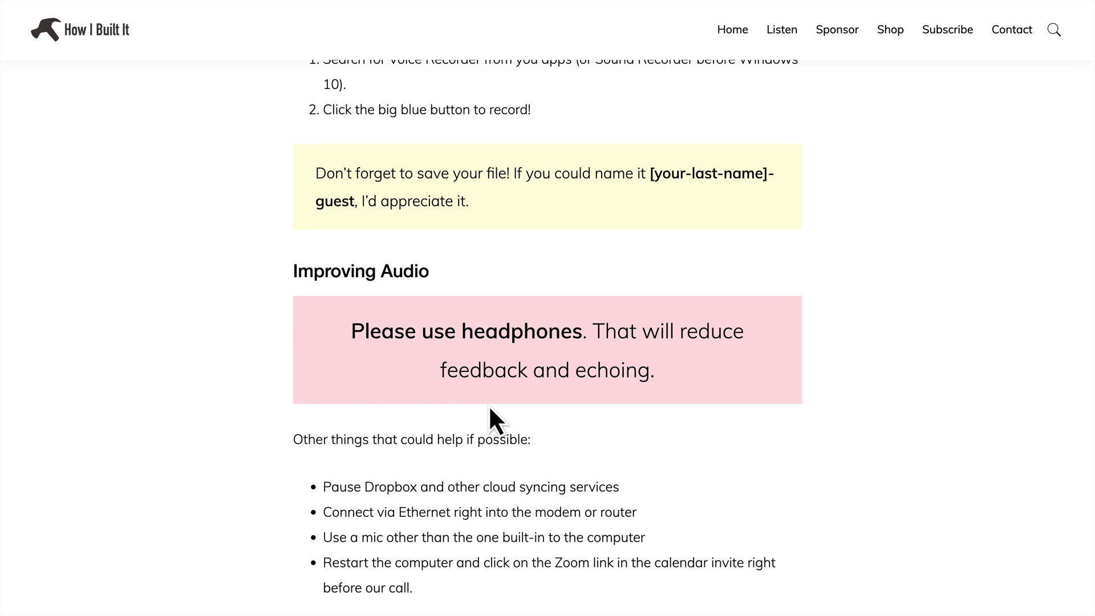
scroll(488, 405, down, 2)
scroll(488, 405, down, 2)
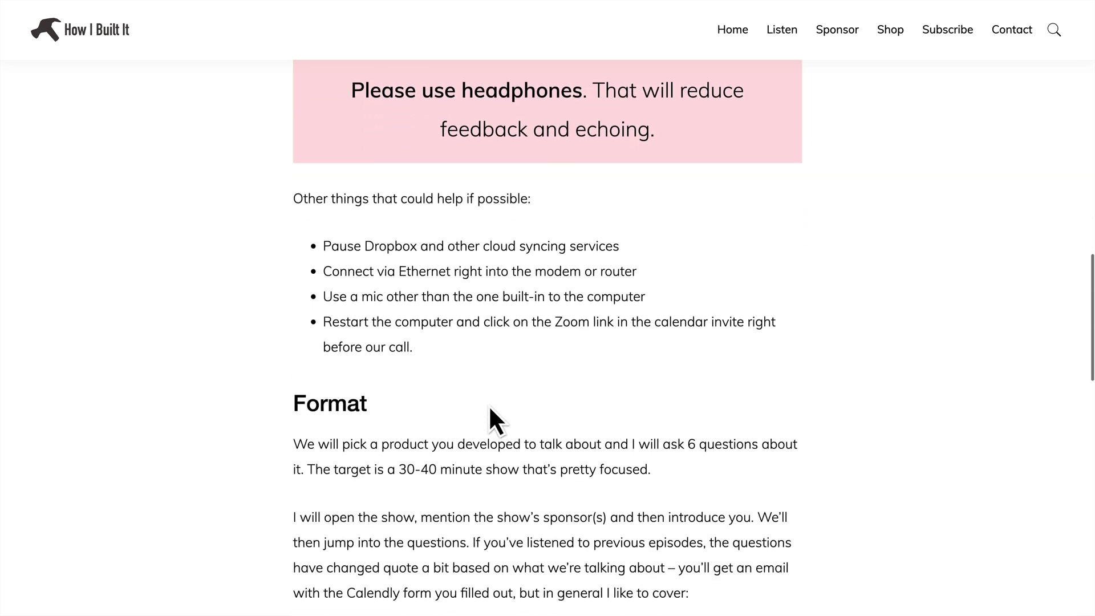
scroll(488, 405, down, 1)
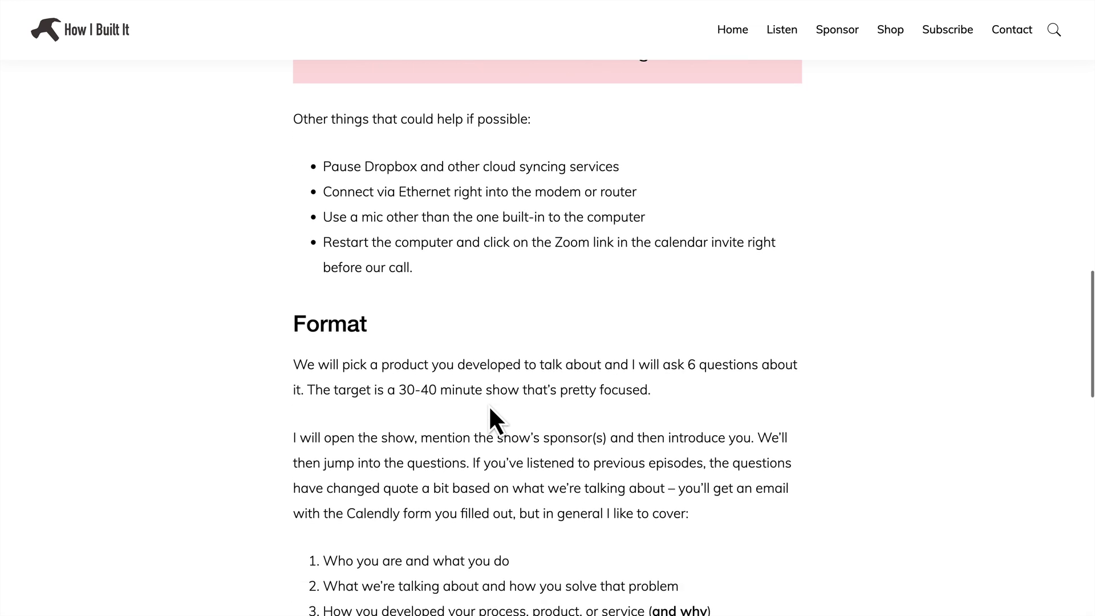
scroll(488, 262, down, 2)
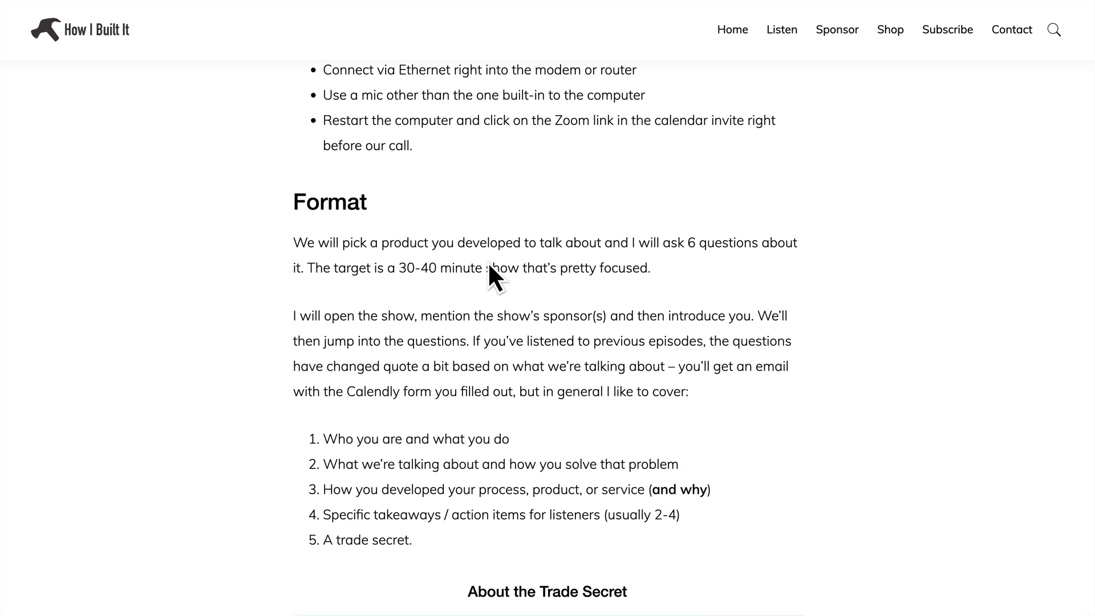
scroll(487, 262, down, 3)
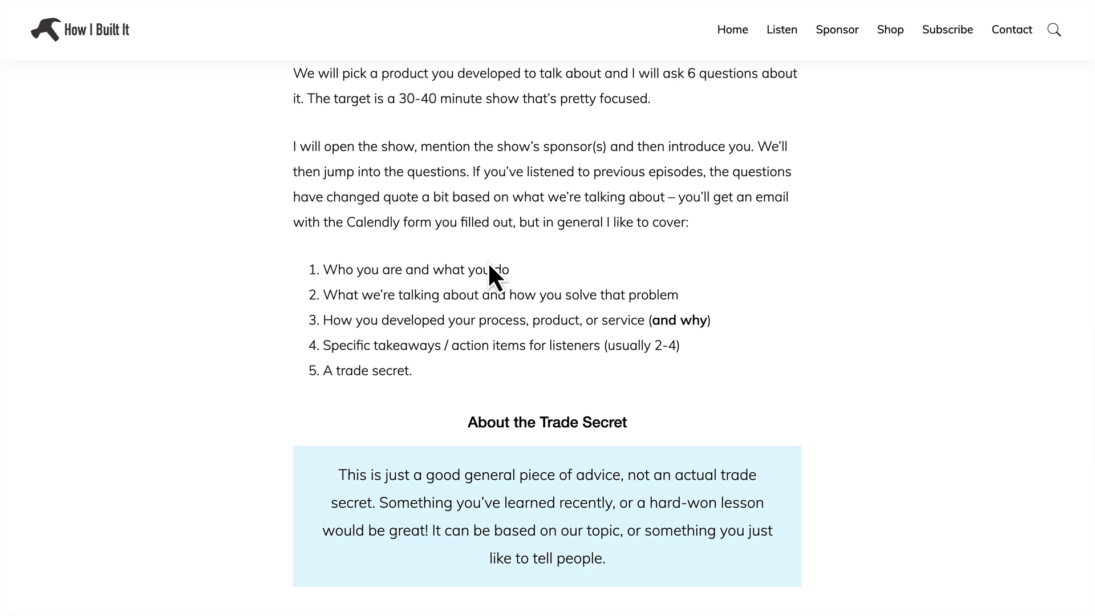
scroll(489, 267, down, 6)
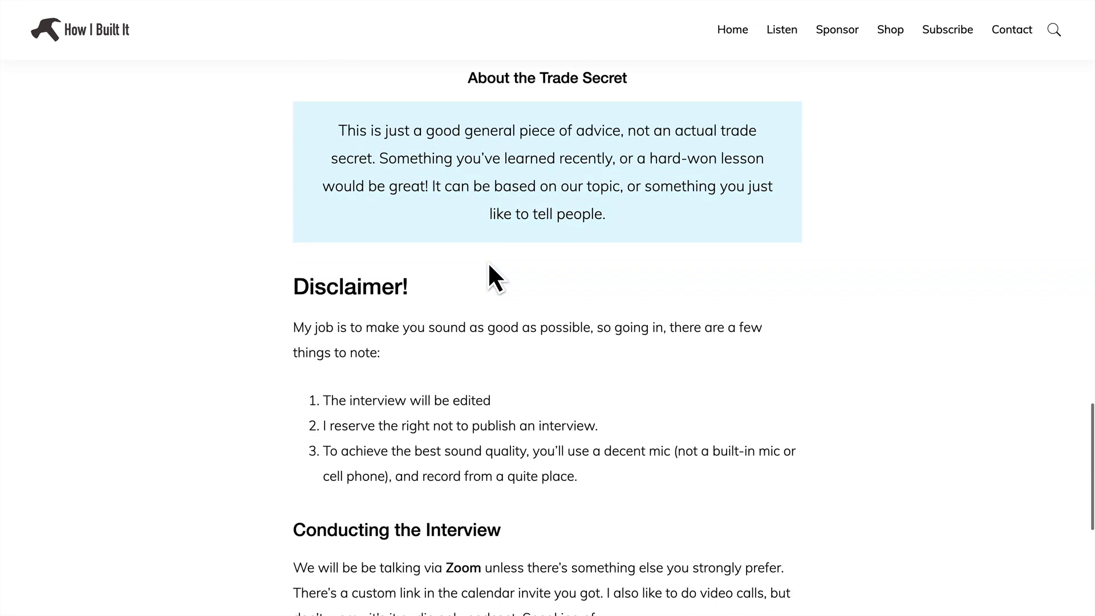
scroll(489, 264, down, 4)
scroll(489, 264, up, 2)
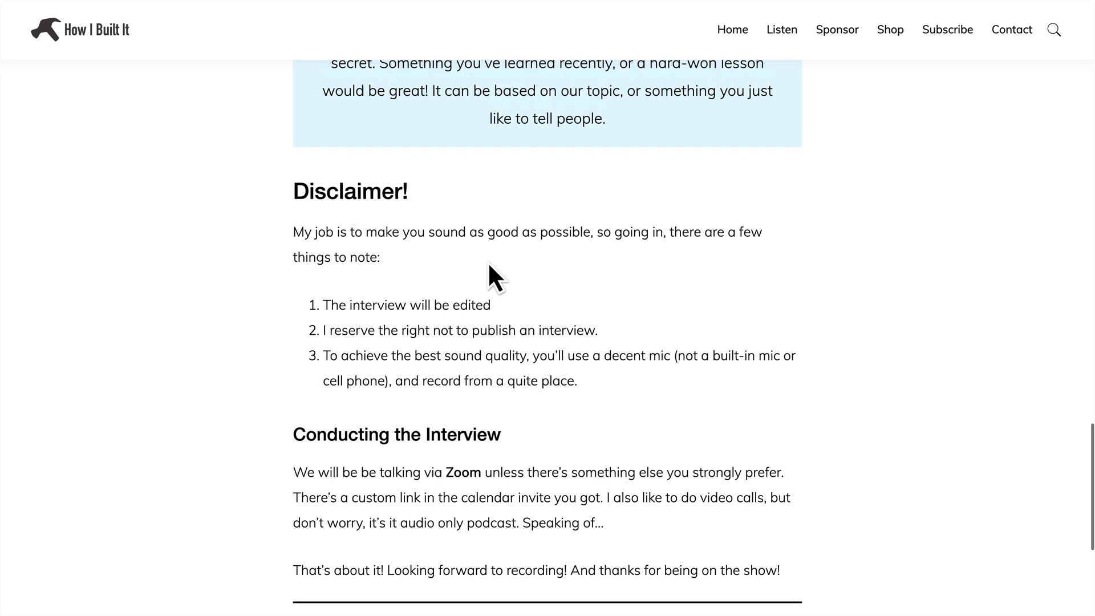
scroll(489, 265, up, 20)
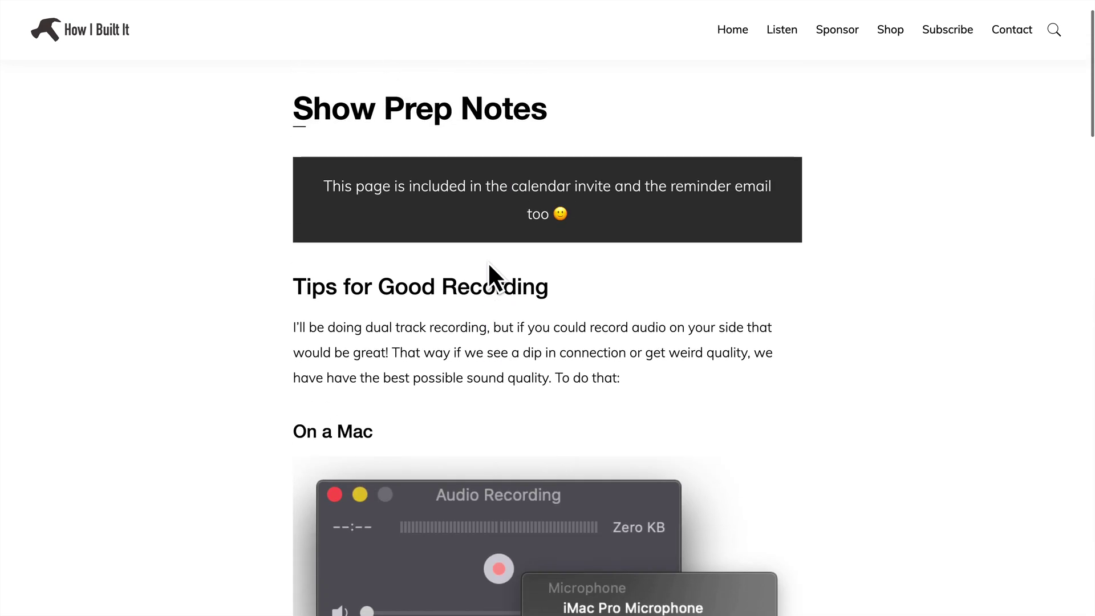
scroll(488, 277, up, 2)
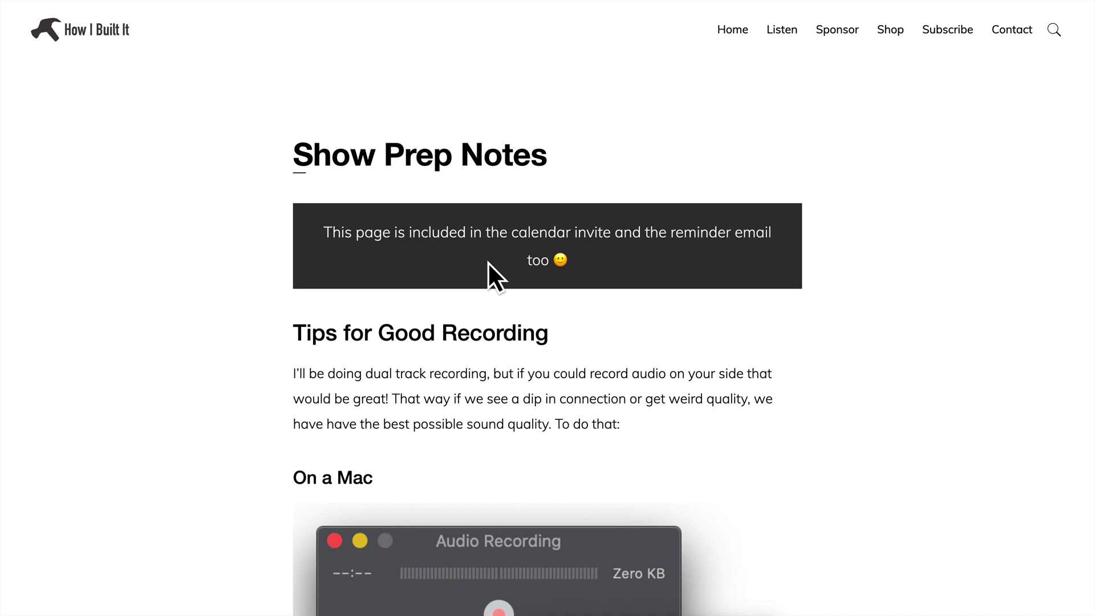
- In the Guest Flow zap, inspect the filter that continues only for event names starting with How I Built It
key(ctrl+Tab)
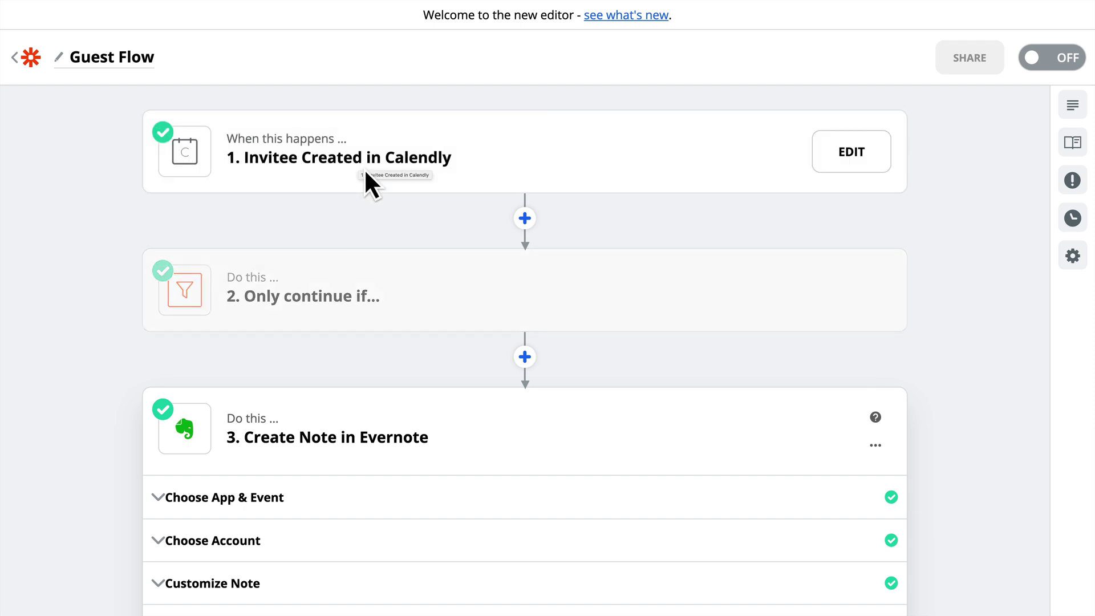
click(378, 268)
click(393, 258)
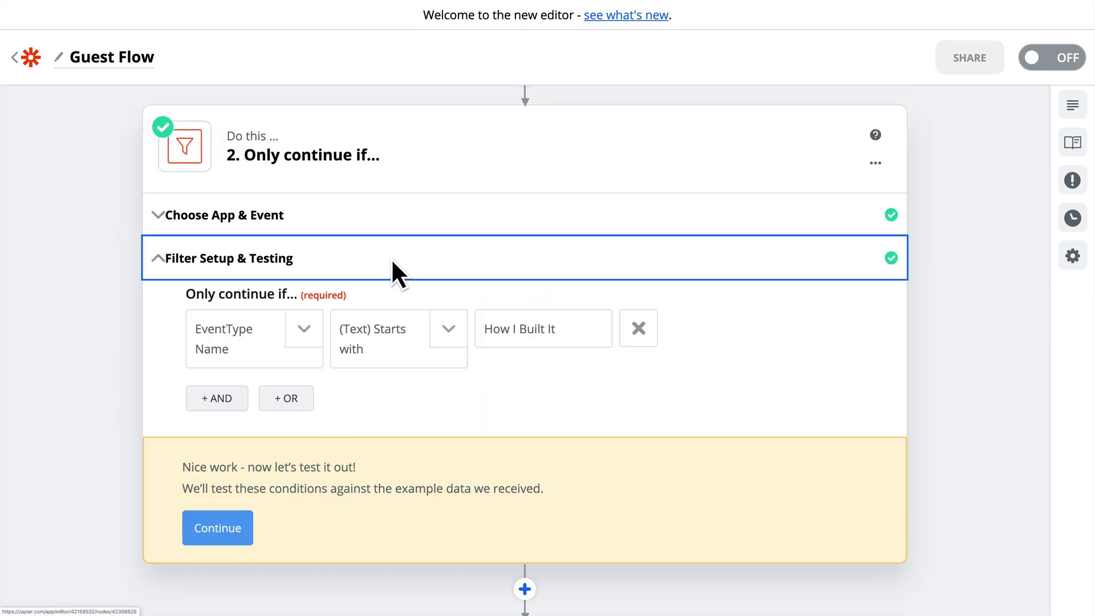
click(396, 228)
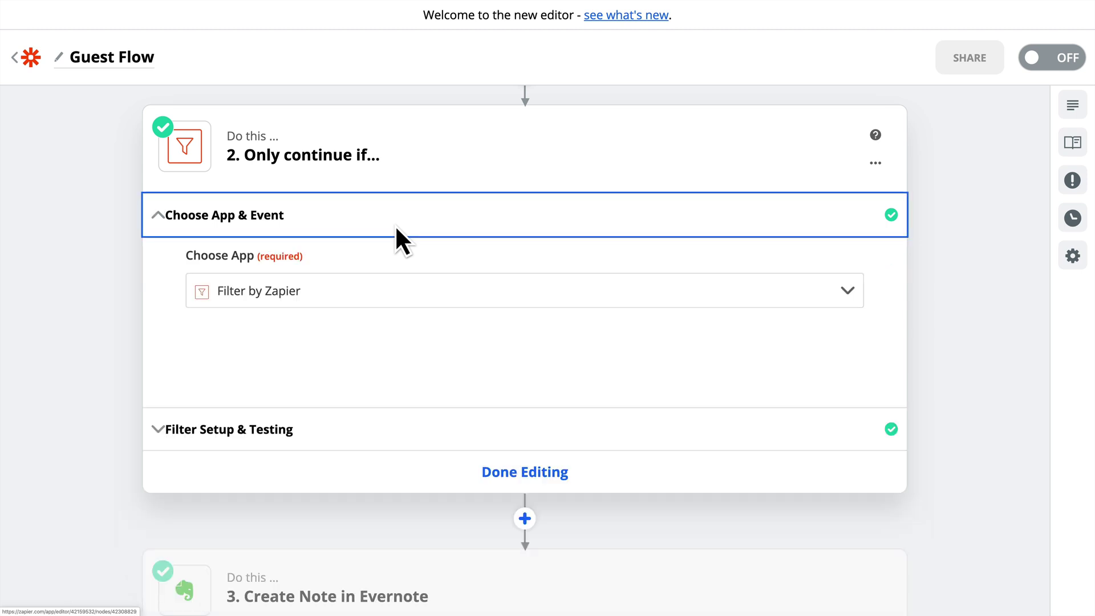
click(396, 228)
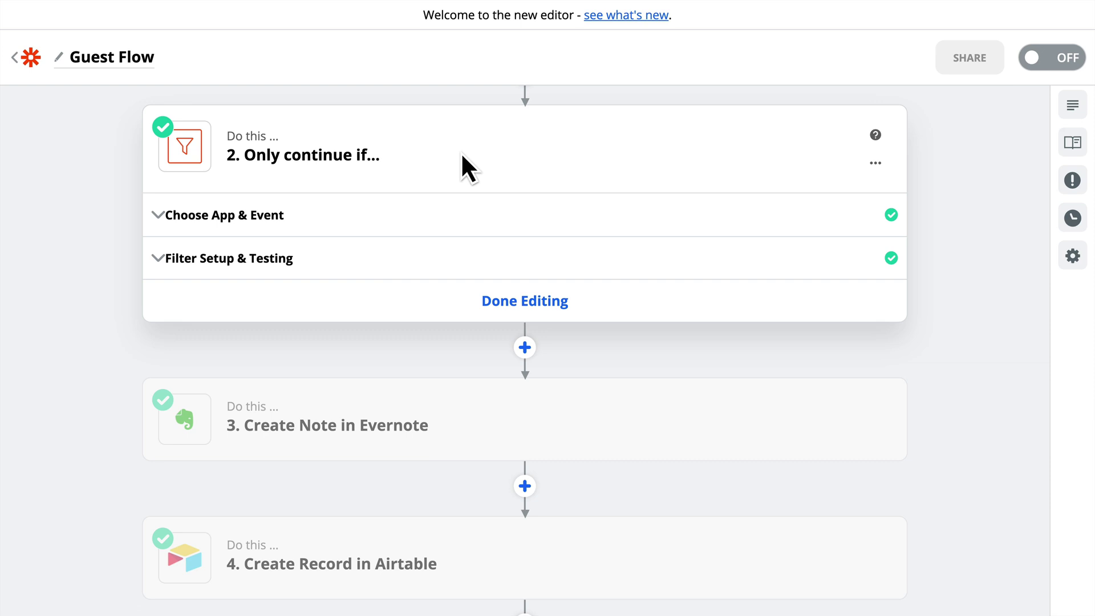
scroll(461, 152, down, 2)
- Review the Evernote step's notebook, title and guest prep note content, then collapse Customize Note
click(429, 340)
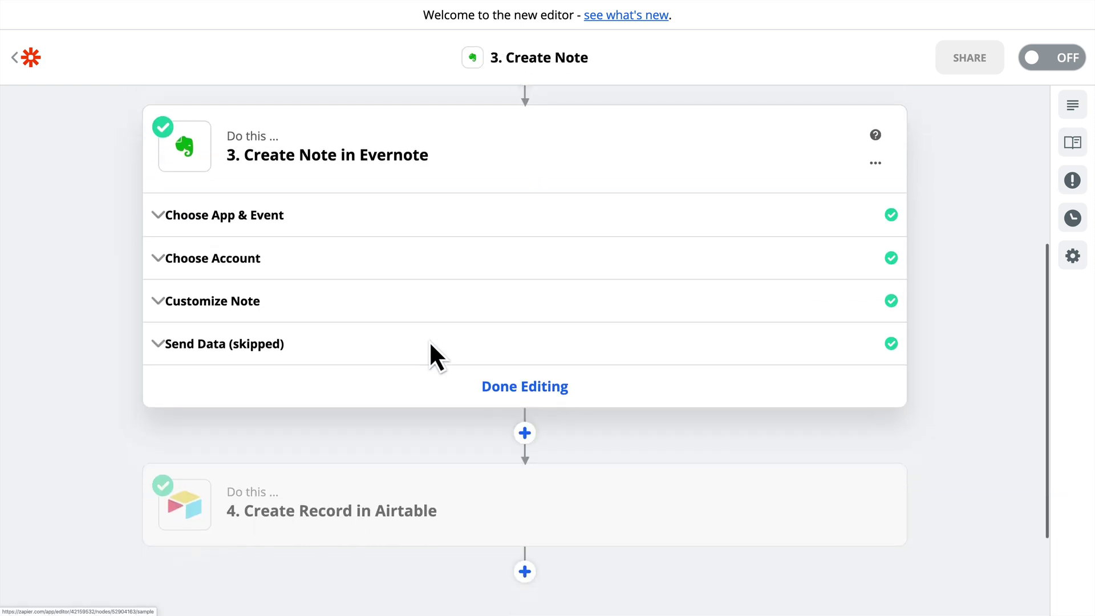
click(332, 302)
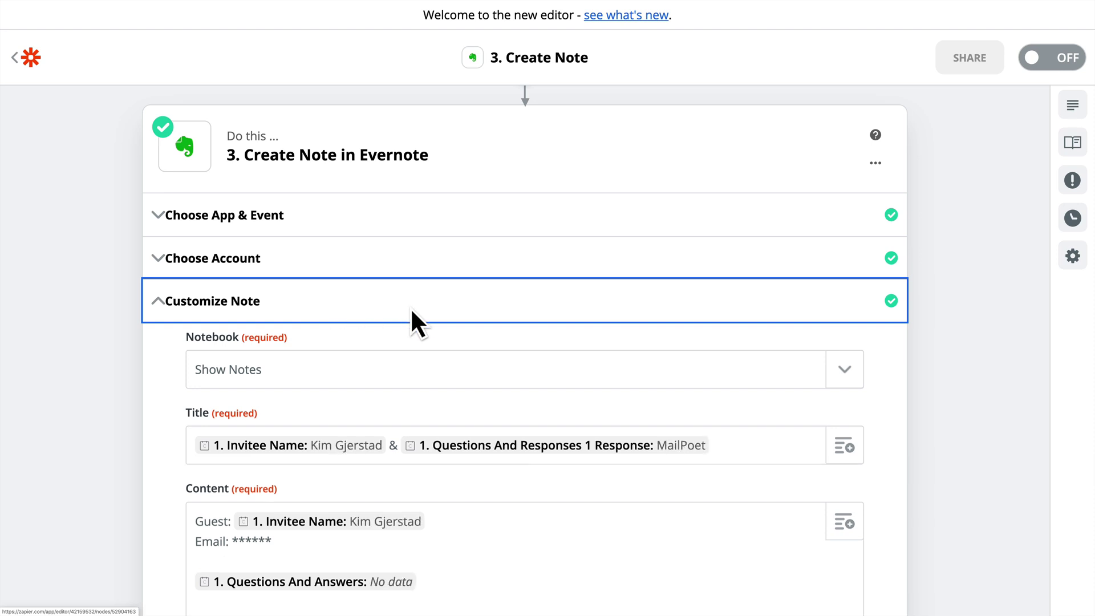
scroll(410, 307, down, 3)
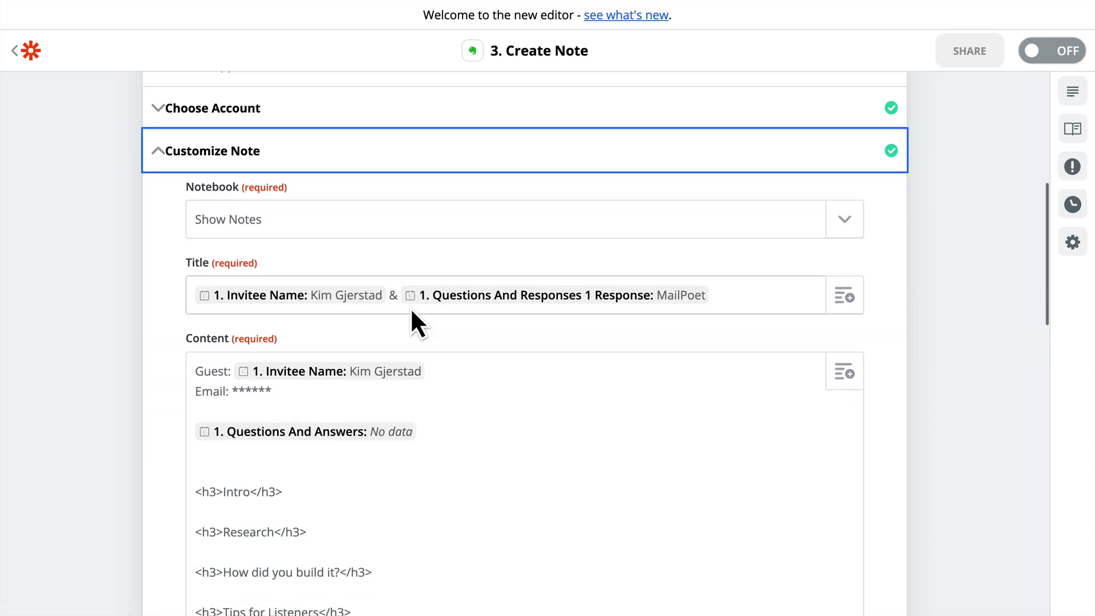
scroll(409, 307, down, 2)
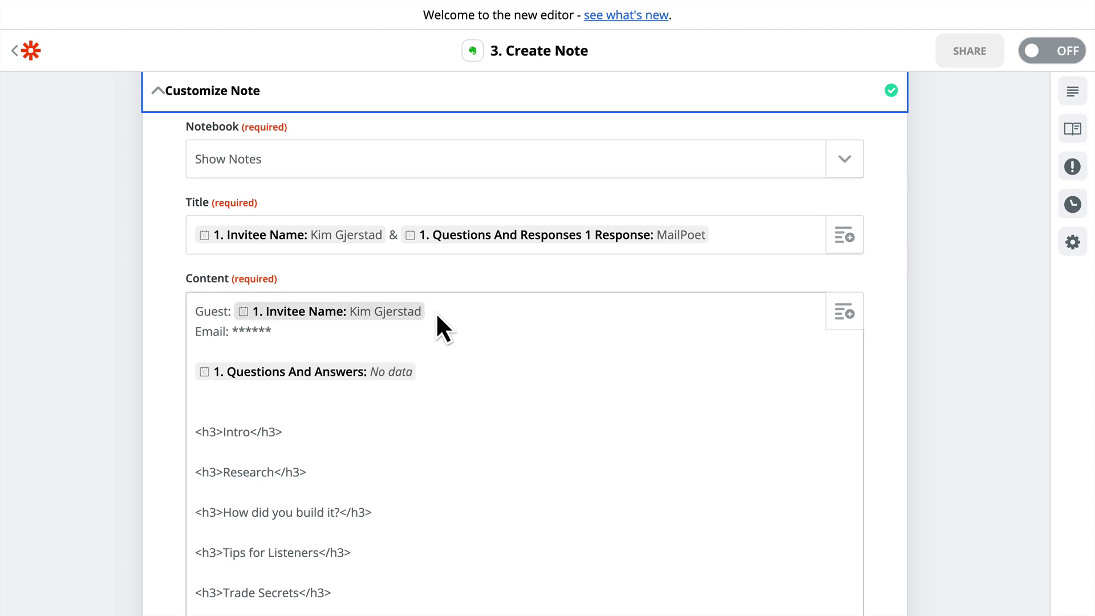
scroll(449, 347, down, 3)
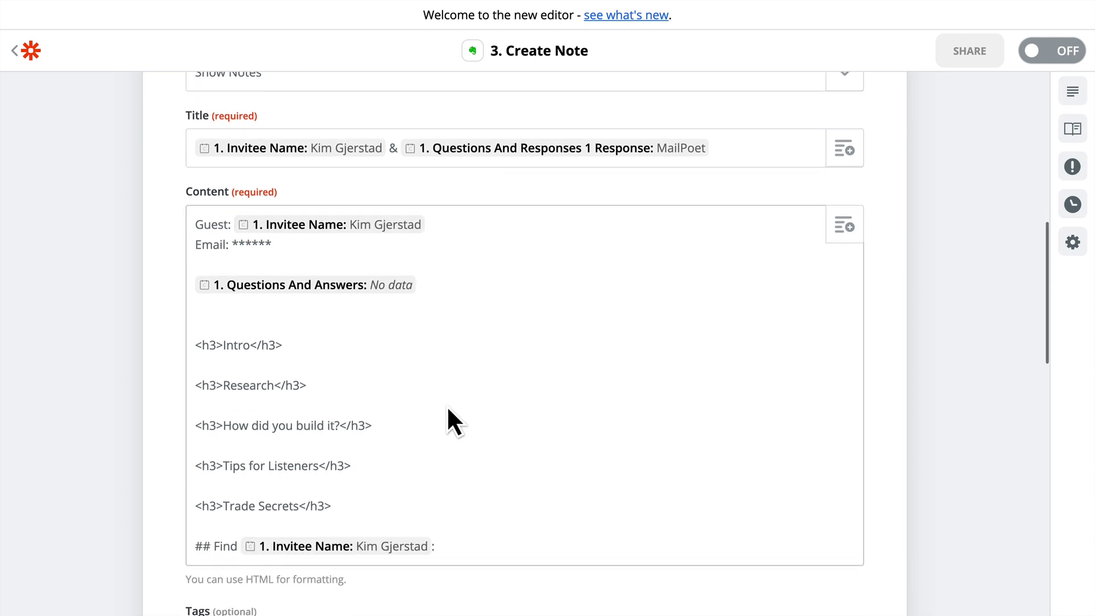
scroll(446, 405, down, 2)
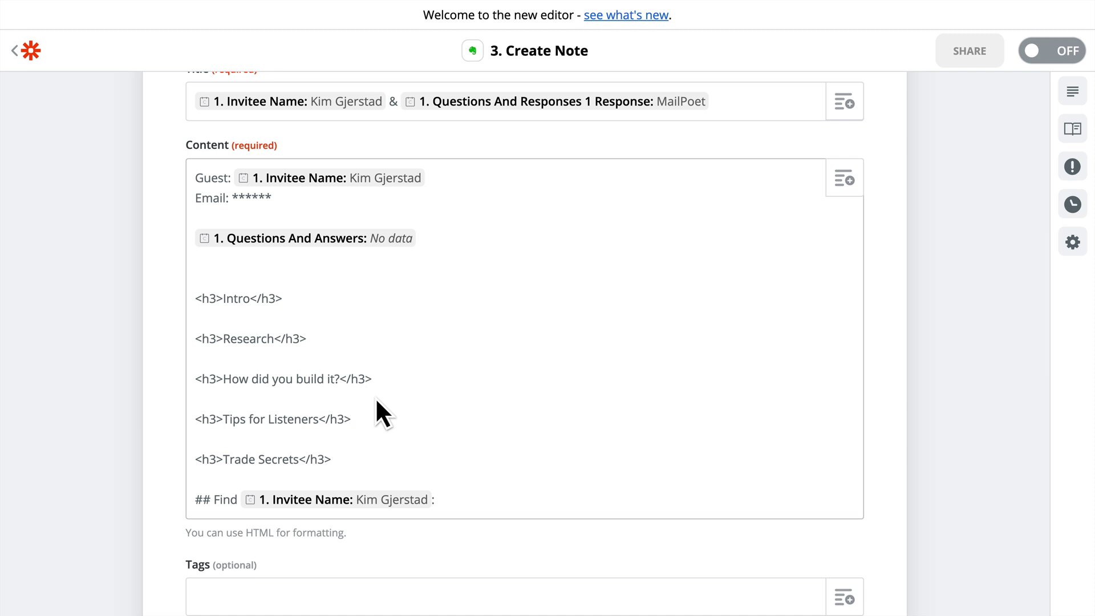
scroll(377, 400, down, 1)
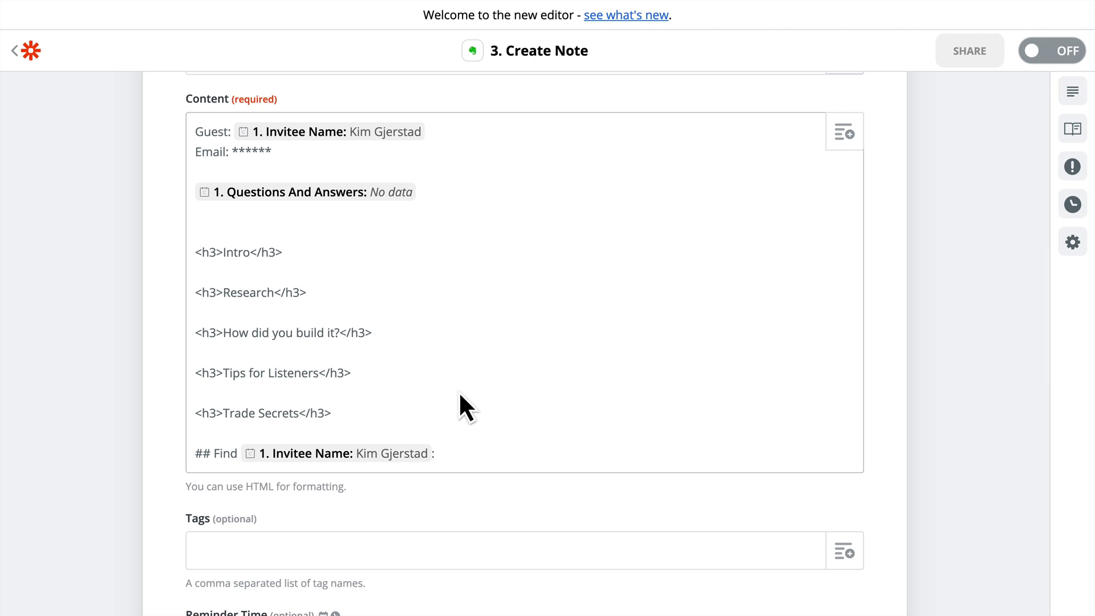
scroll(460, 395, down, 2)
scroll(460, 394, up, 10)
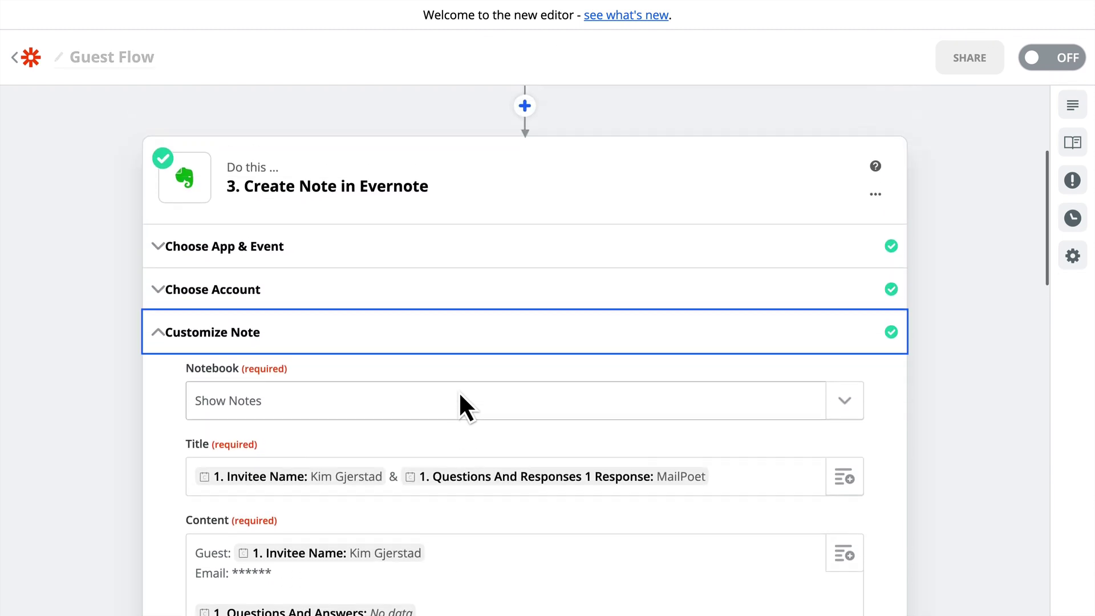
click(444, 342)
scroll(456, 283, down, 3)
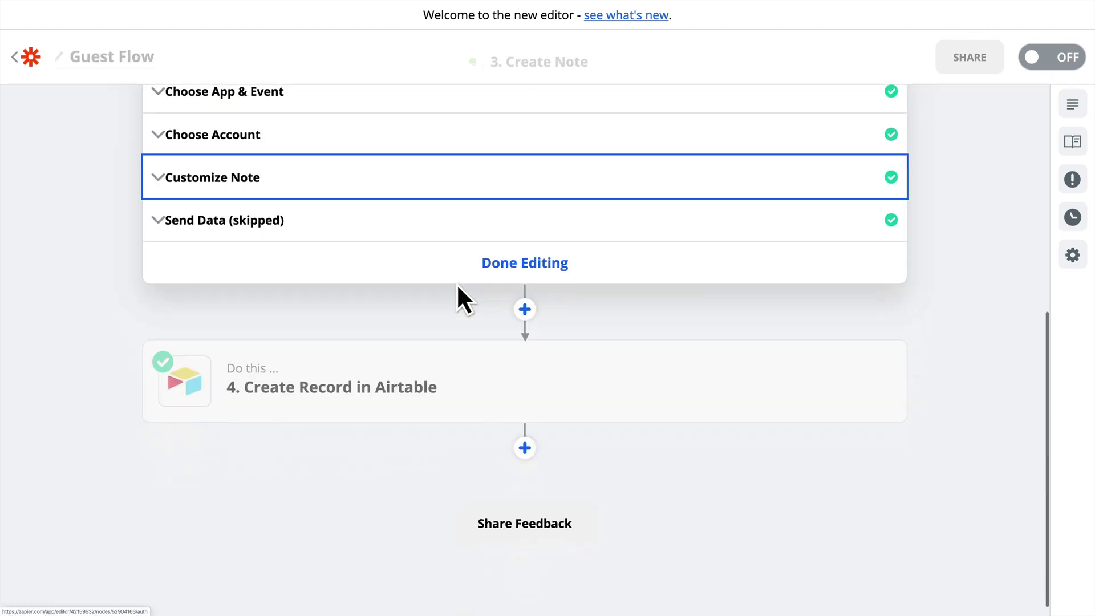
- Open the Create Record in Airtable step, then switch to the How I Built It Episodes table
click(501, 365)
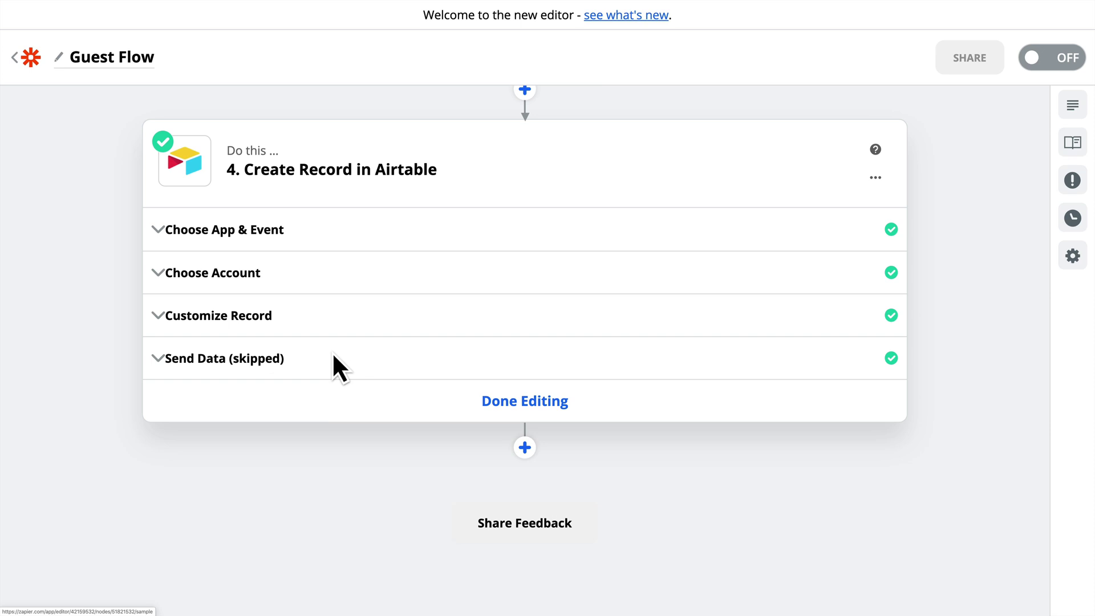
scroll(332, 351, up, 7)
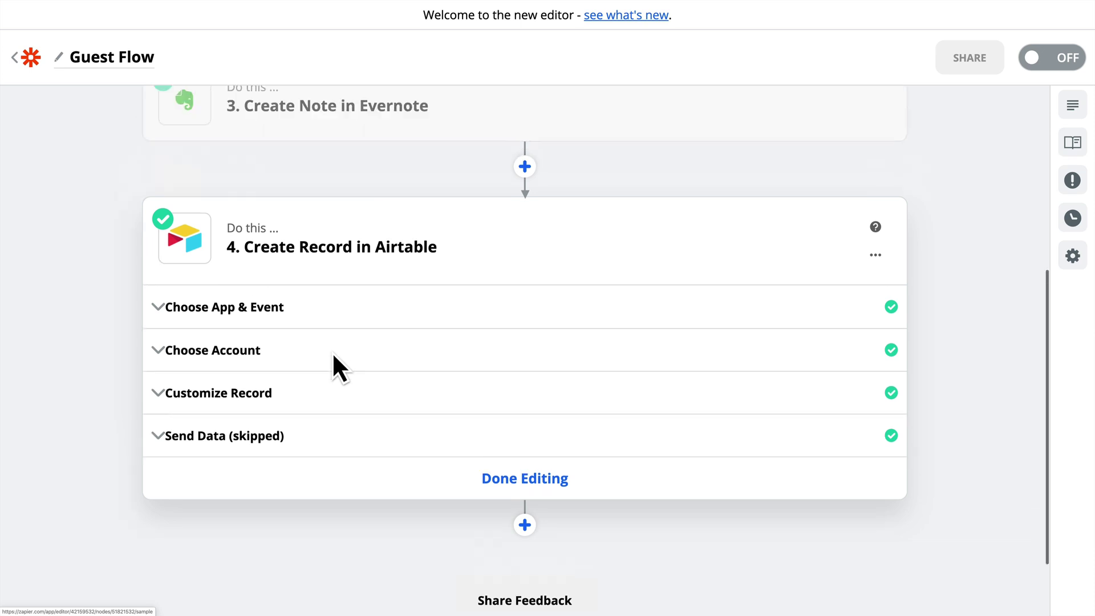
scroll(332, 351, up, 1)
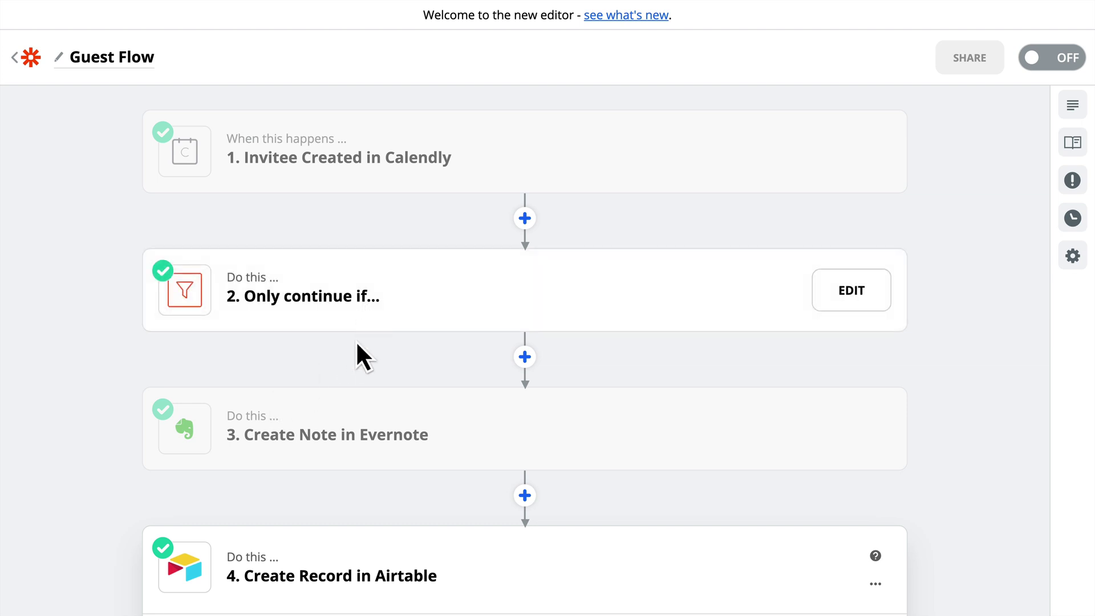
scroll(359, 405, down, 2)
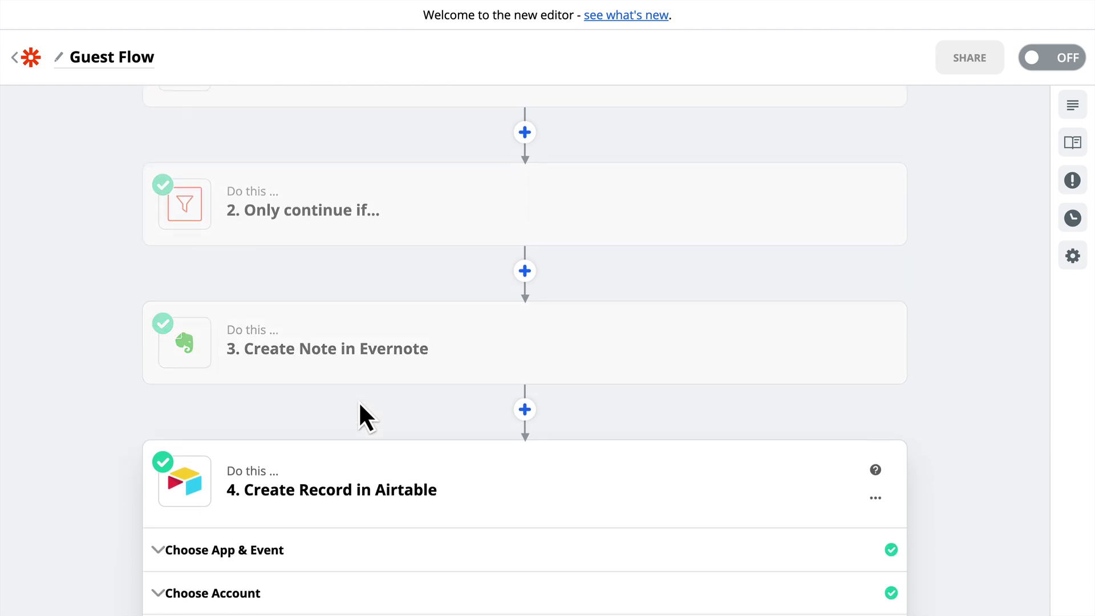
scroll(358, 460, down, 2)
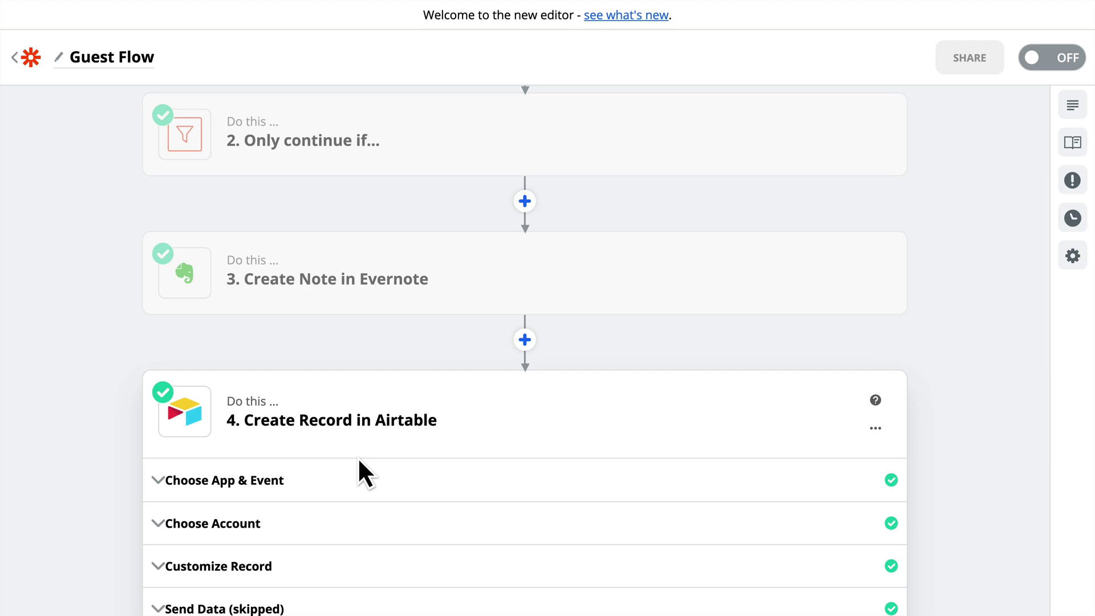
key(ctrl+Tab)
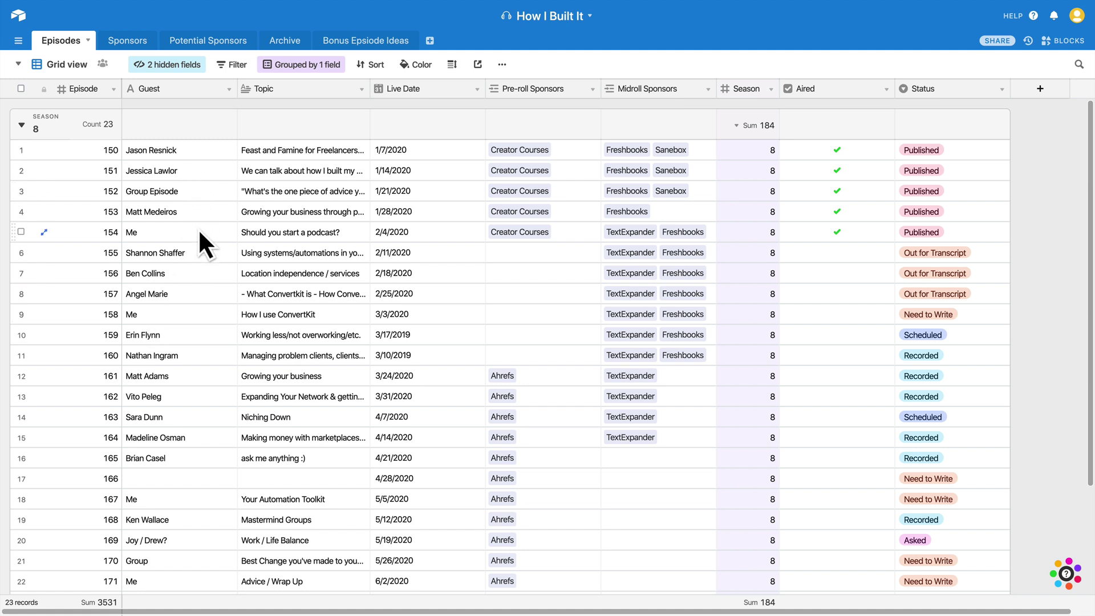
- Expand the topics of episodes 150, 155 and 151, then bring up the Episodes view list
click(323, 161)
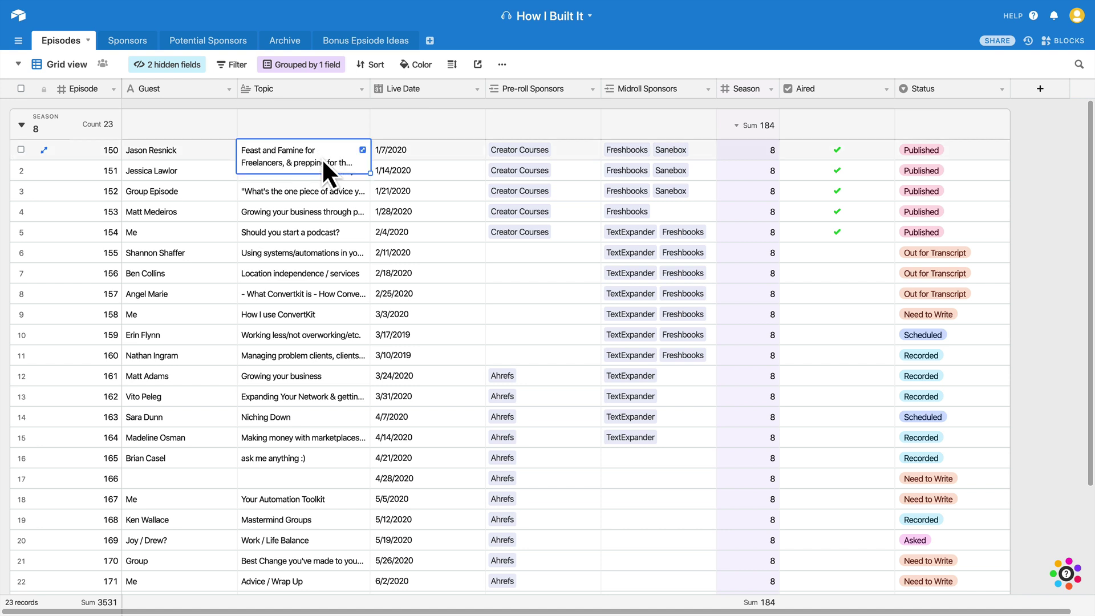
click(317, 257)
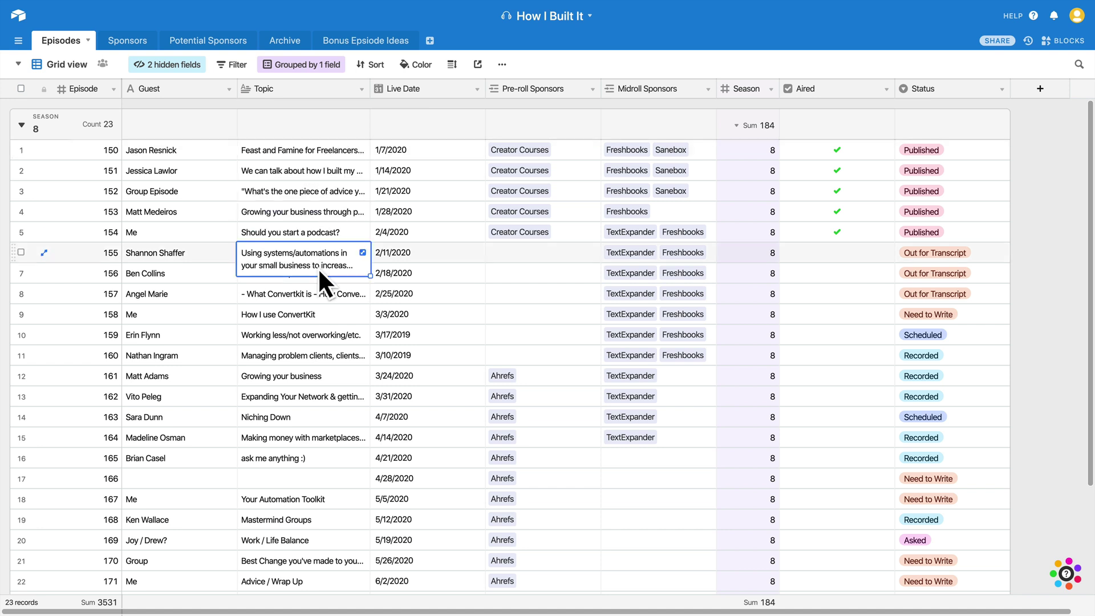
click(316, 169)
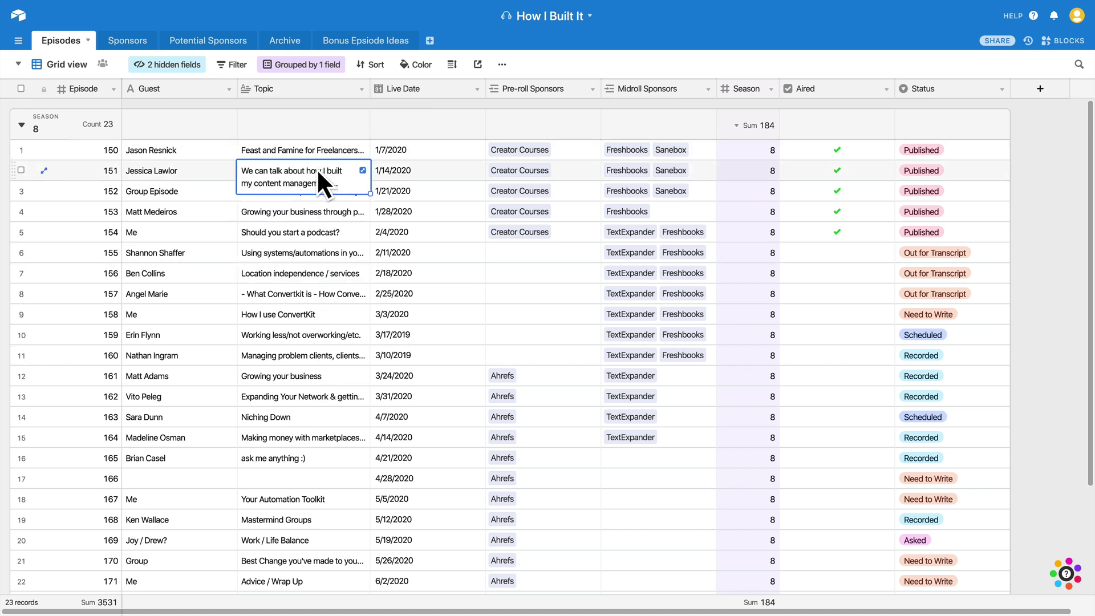
click(317, 159)
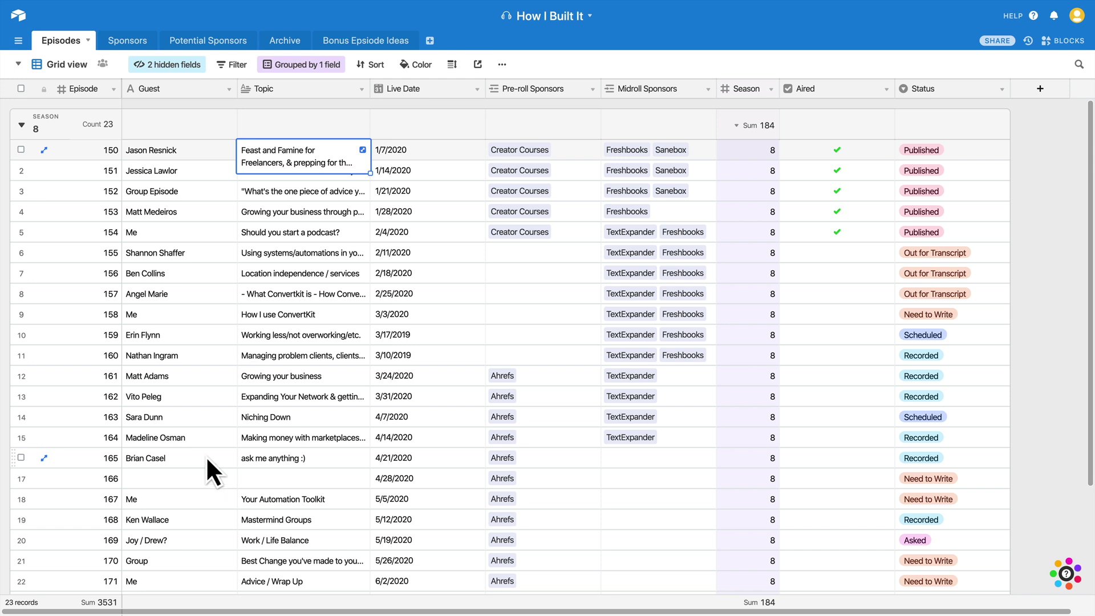
click(77, 69)
- Browse the Need to Write, Asked, Scheduled and Recorded Kanban columns, then restore Grid view
click(101, 121)
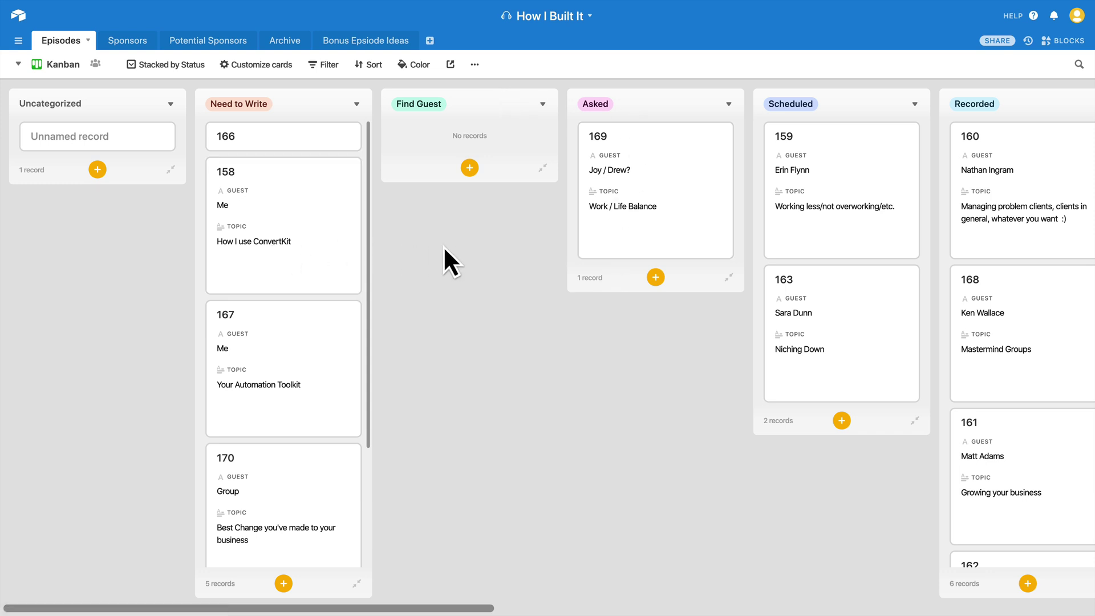
scroll(445, 248, right, 15)
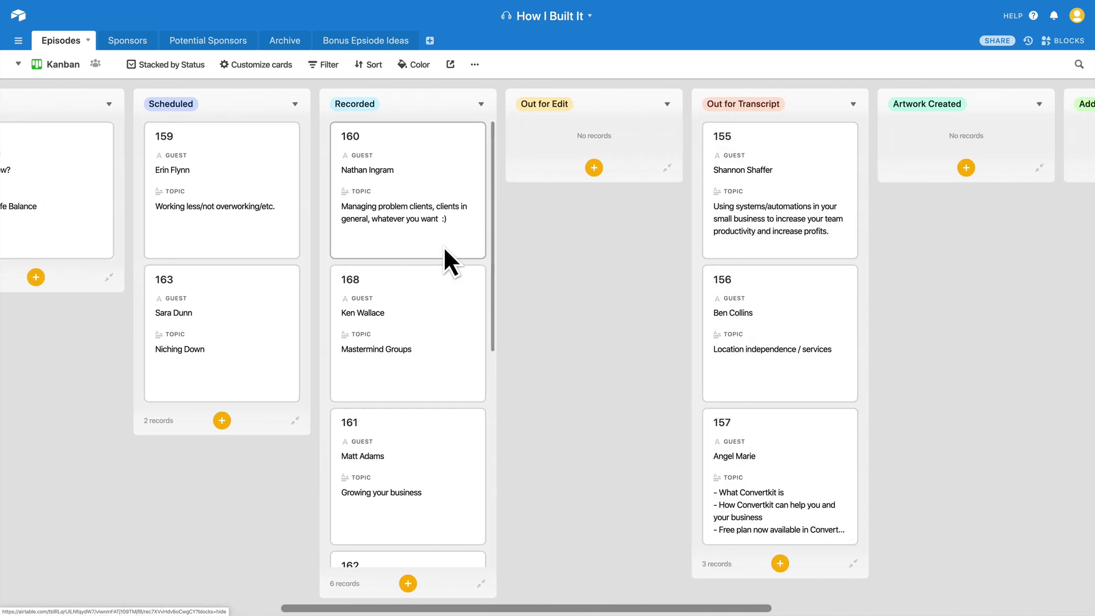
scroll(444, 248, right, 6)
scroll(444, 249, left, 13)
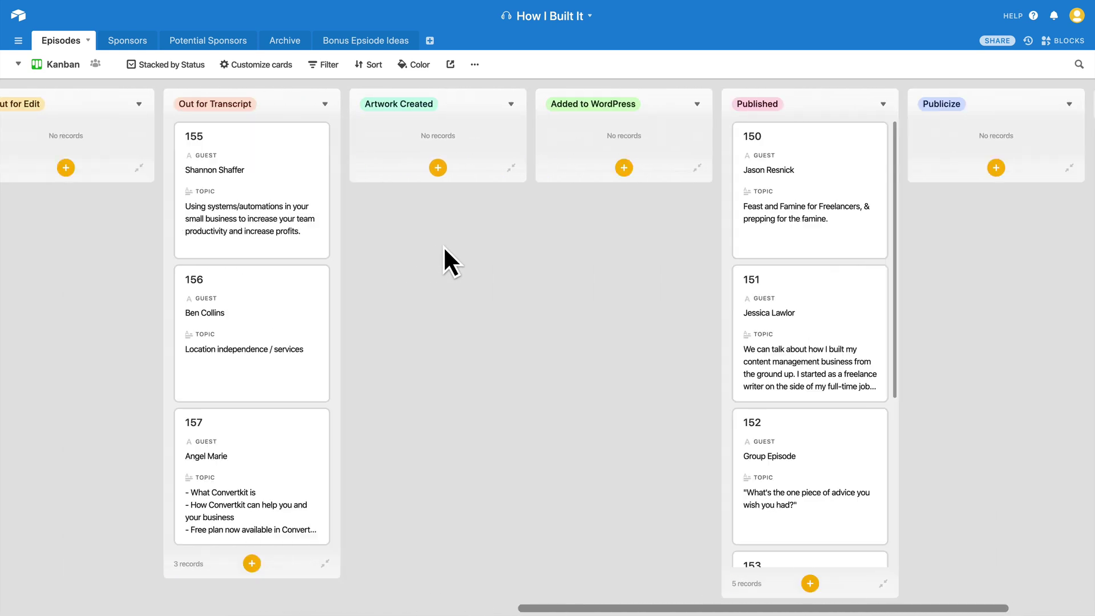
scroll(443, 245, left, 8)
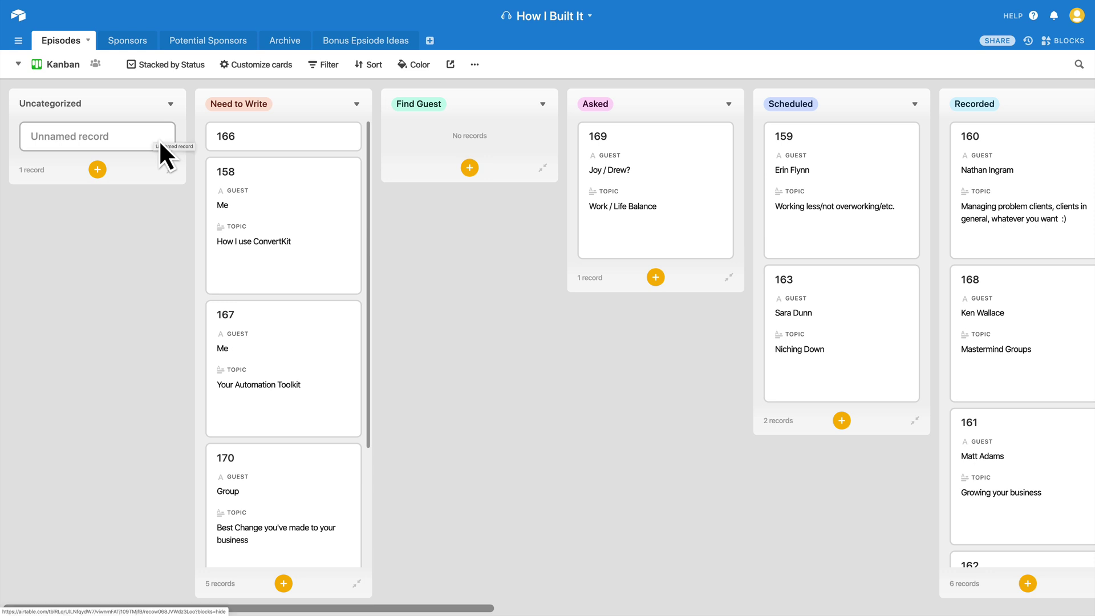
click(55, 71)
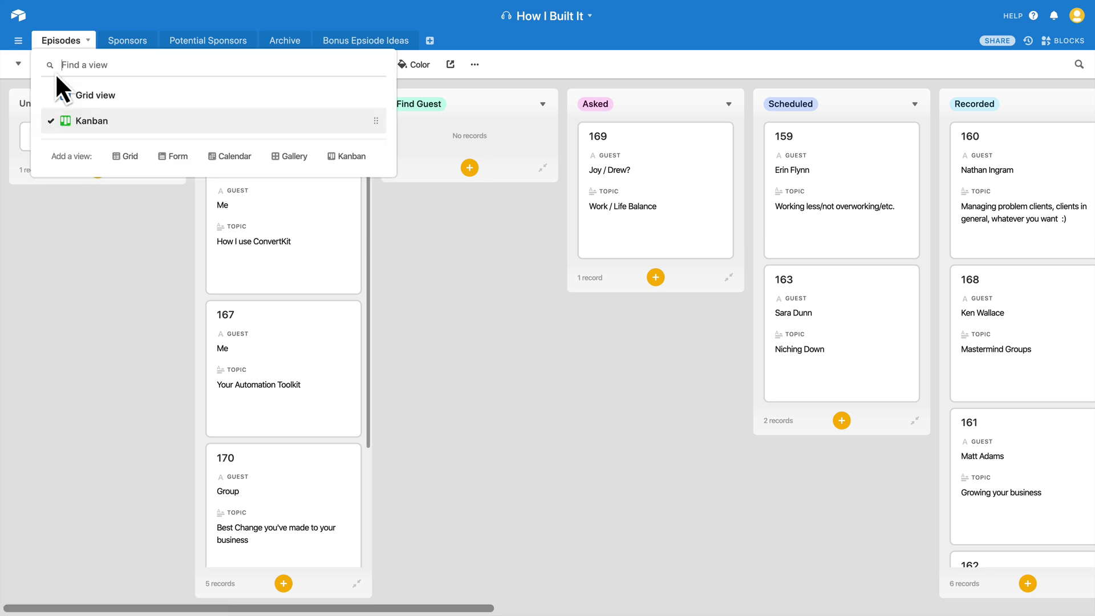
click(74, 96)
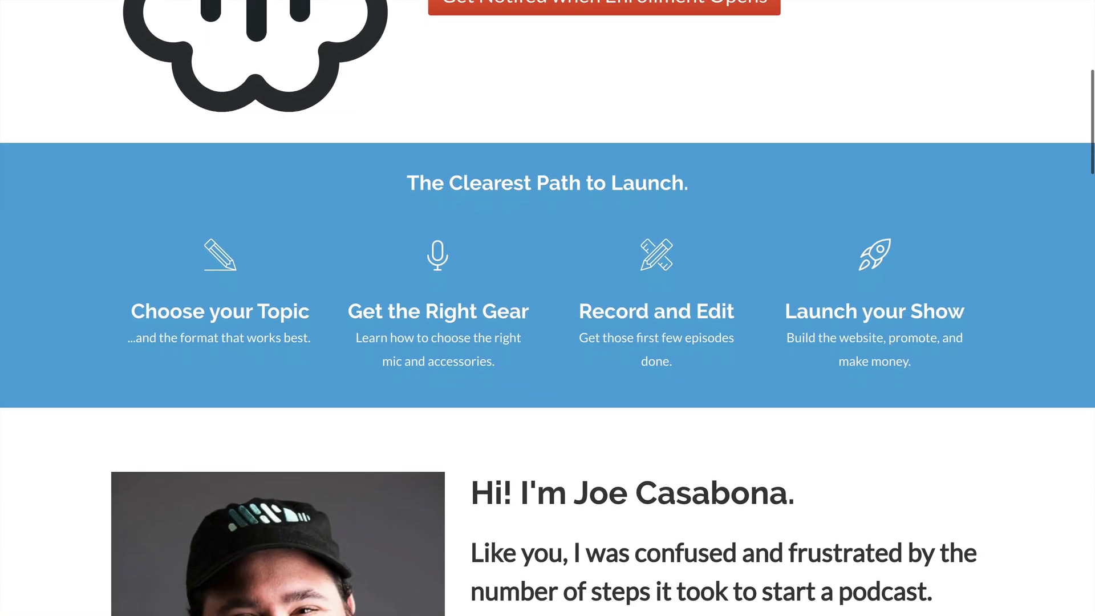
scroll(548, 308, down, 1)
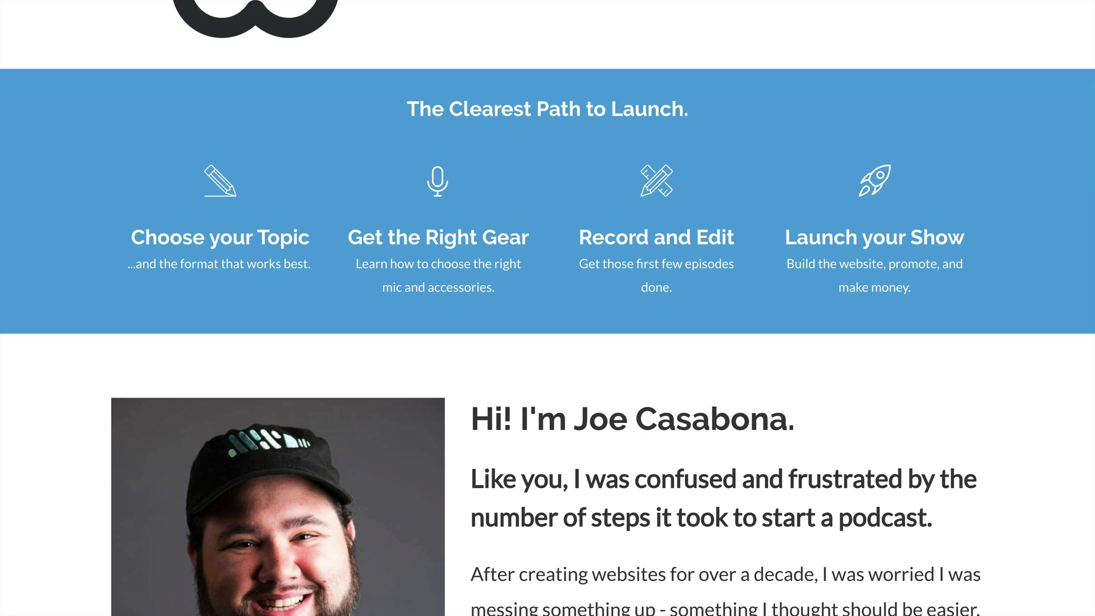
scroll(547, 308, down, 3)
scroll(547, 308, down, 3)
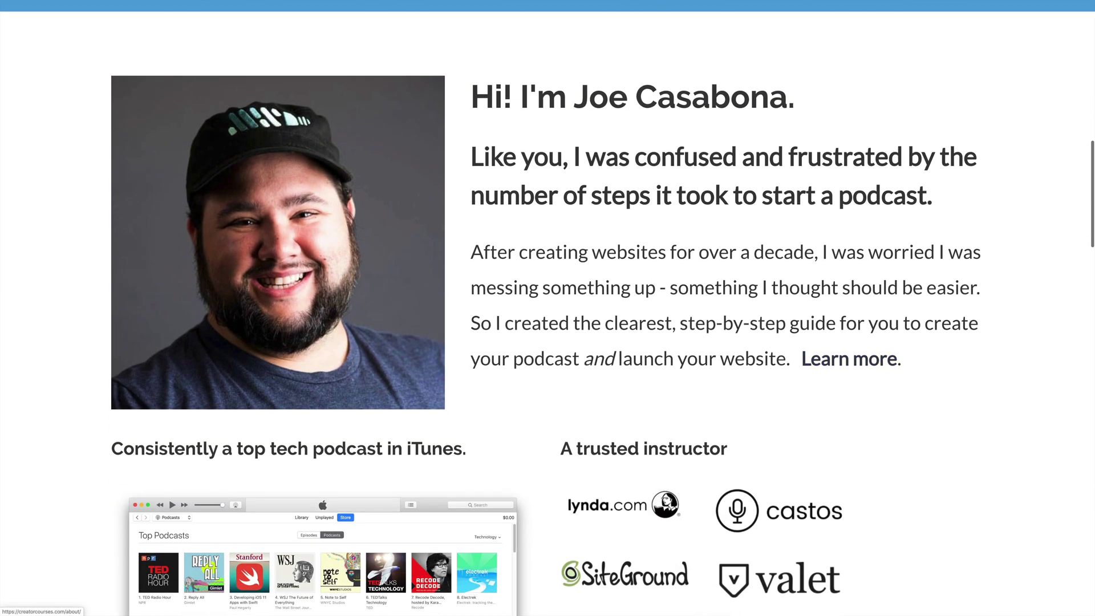
scroll(547, 308, down, 12)
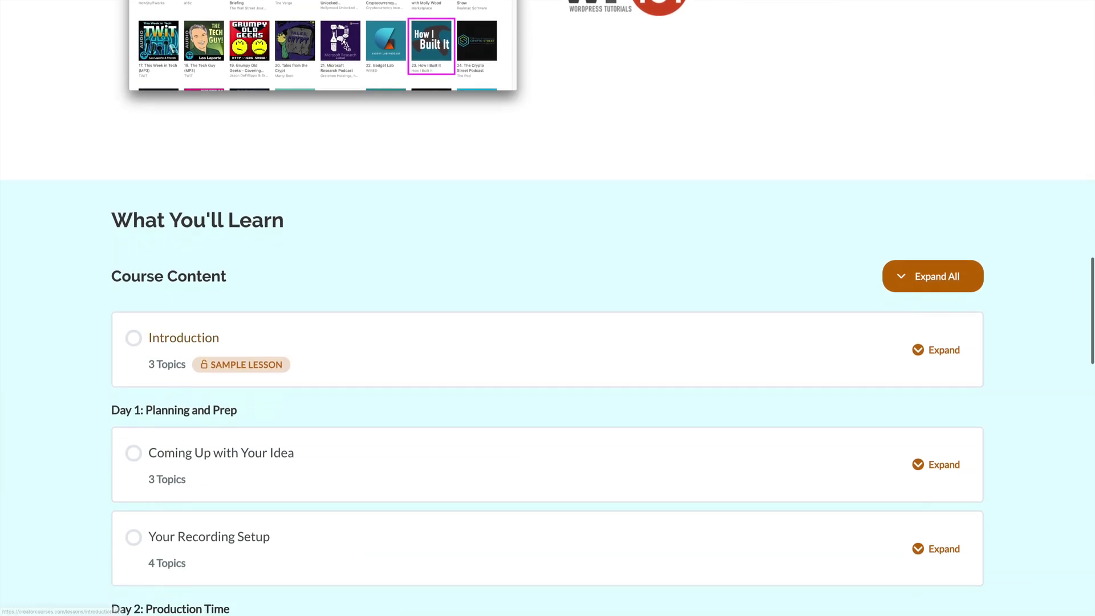
scroll(547, 308, down, 7)
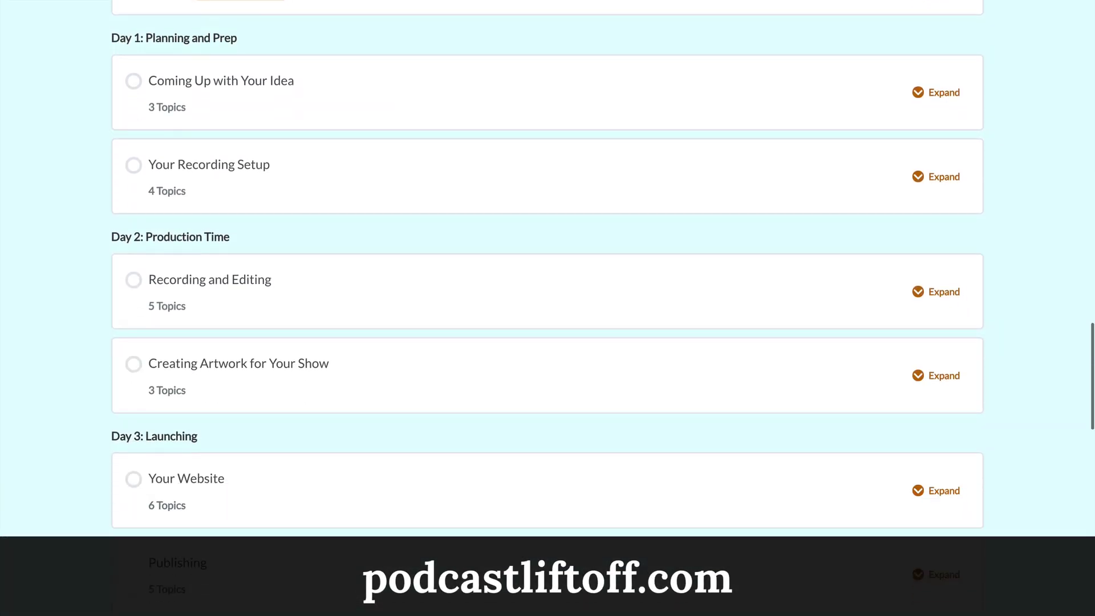
scroll(548, 308, down, 3)
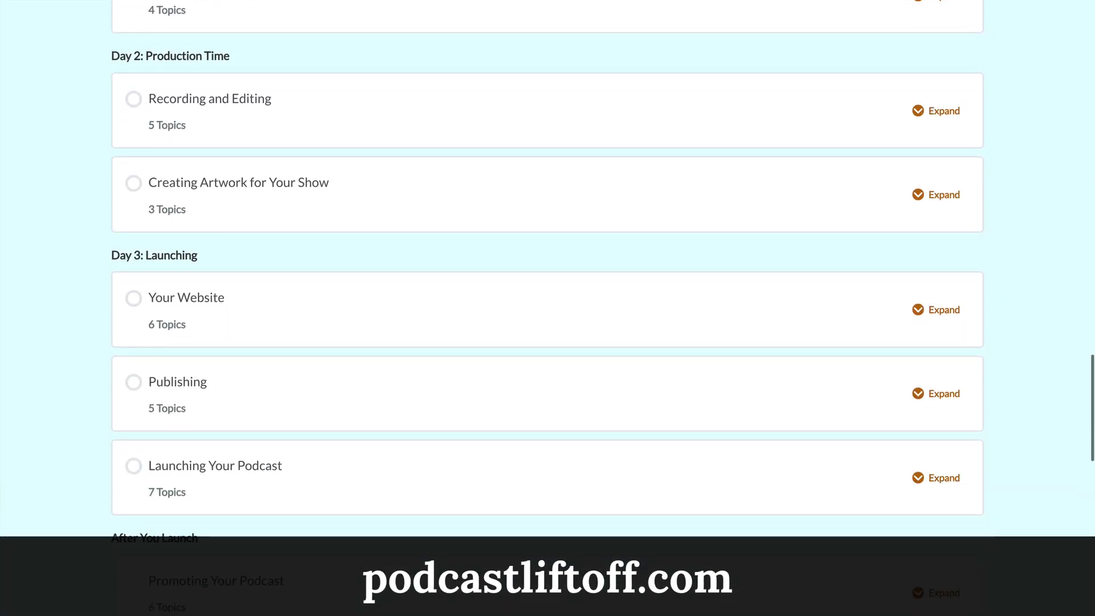
scroll(547, 257, down, 8)
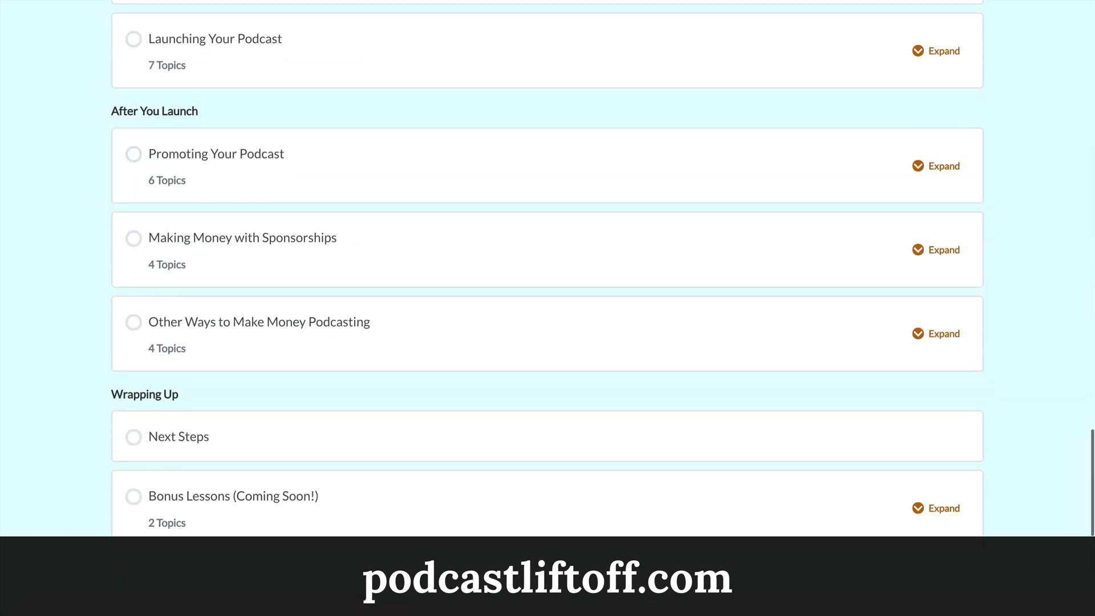
scroll(547, 257, down, 2)
scroll(547, 286, down, 3)
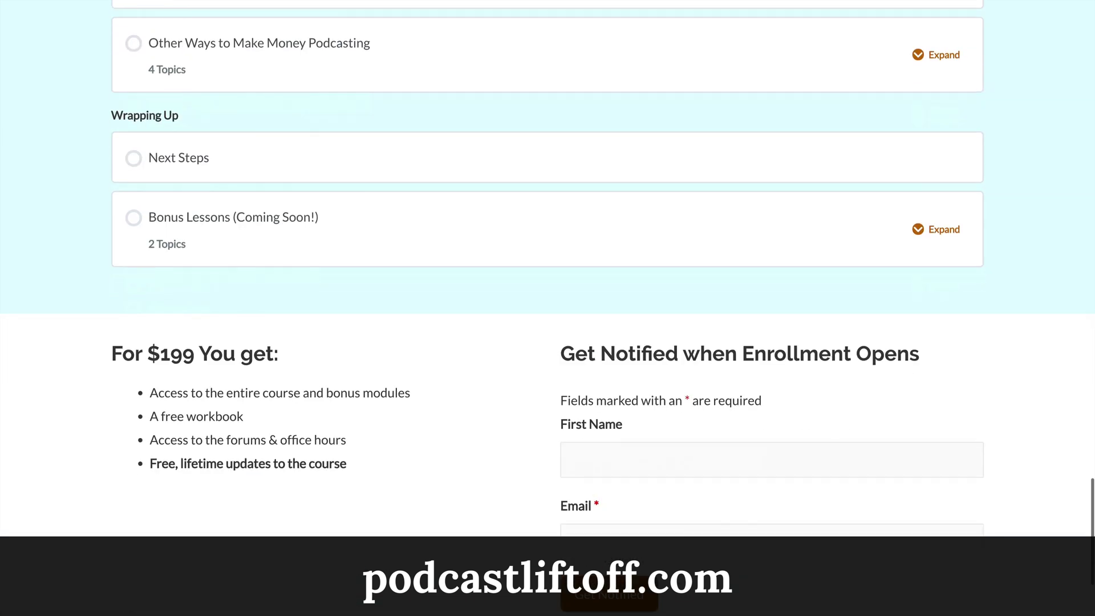
scroll(548, 285, up, 6)
scroll(547, 286, up, 20)
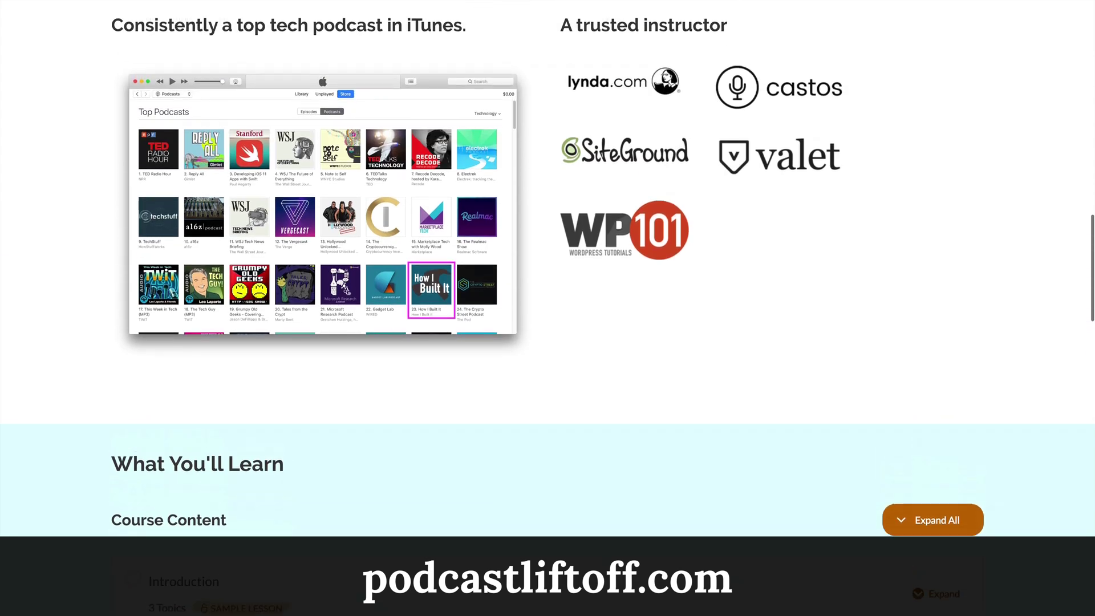